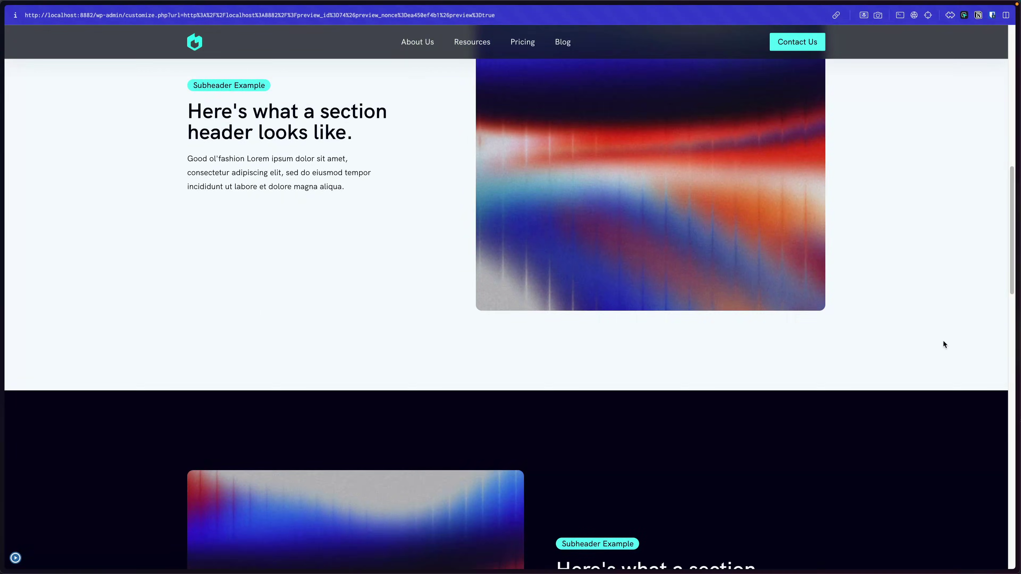
Scroll up and down through the current page before leaving it.
scroll(943, 339, "up", 15)
scroll(943, 339, "down", 6)
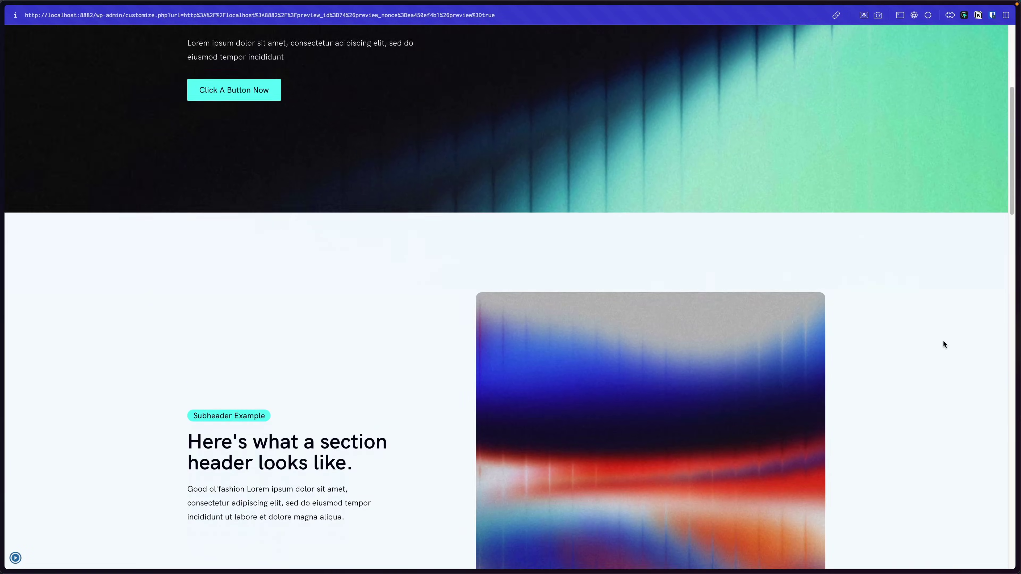
scroll(944, 344, "down", 8)
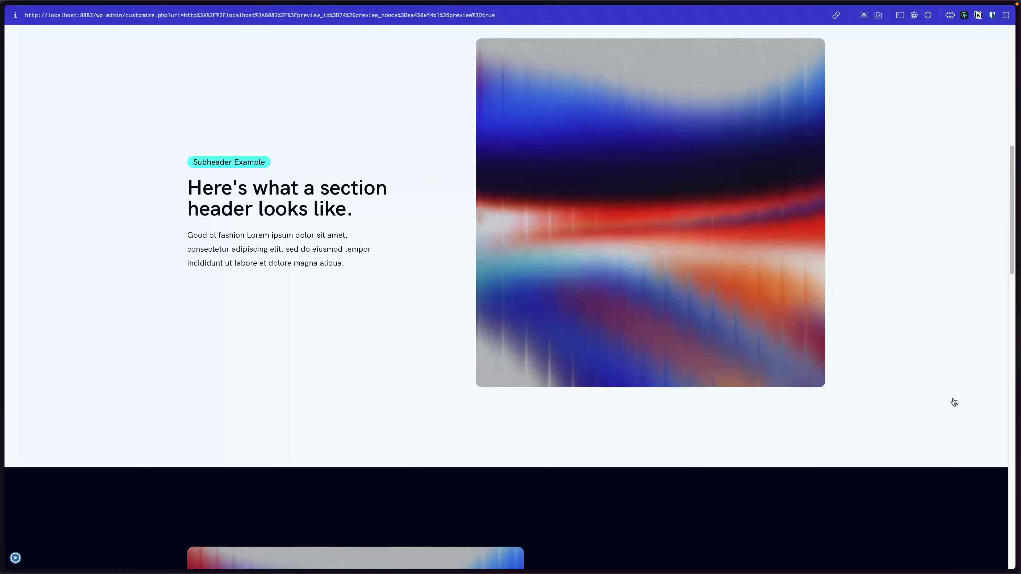
scroll(955, 403, "up", 10)
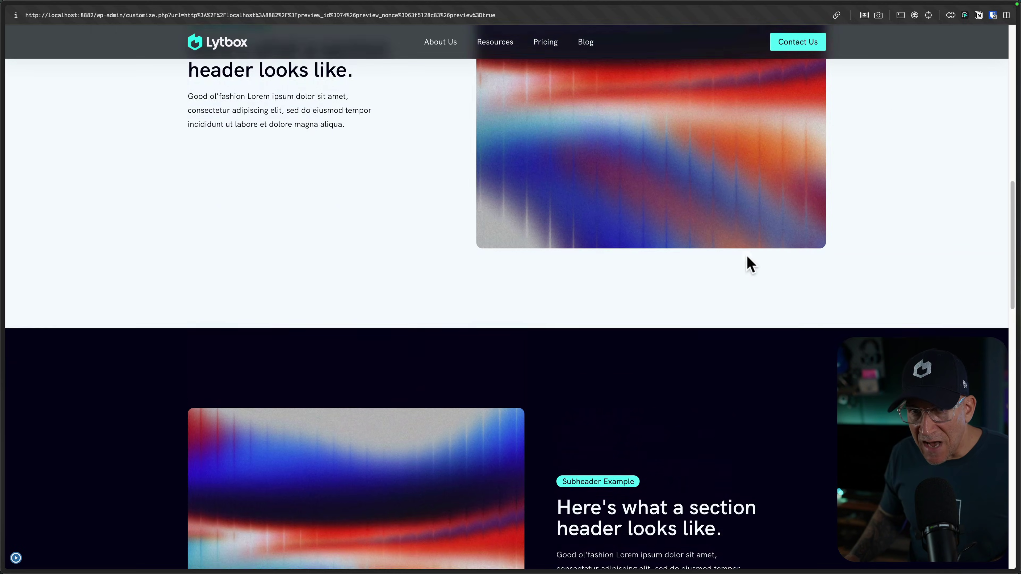
scroll(750, 265, "up", 5)
left_click(746, 259)
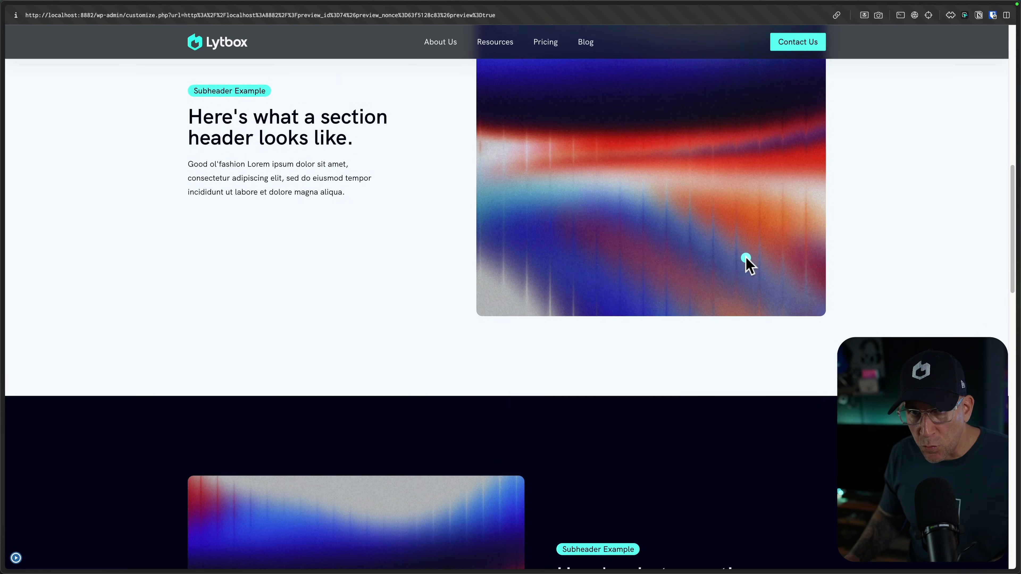
scroll(748, 265, "down", 6)
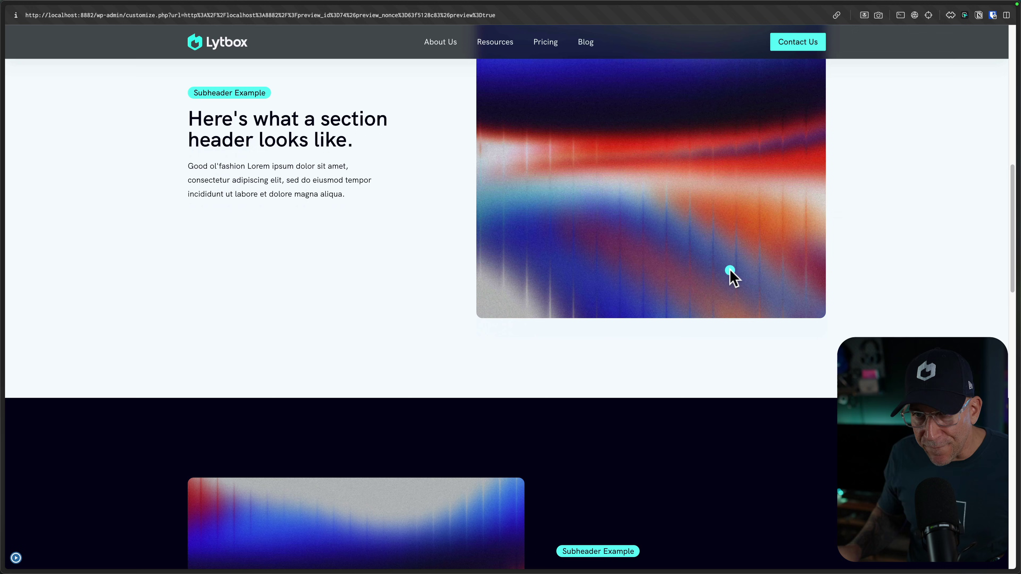
scroll(563, 282, "down", 3)
scroll(567, 290, "up", 6)
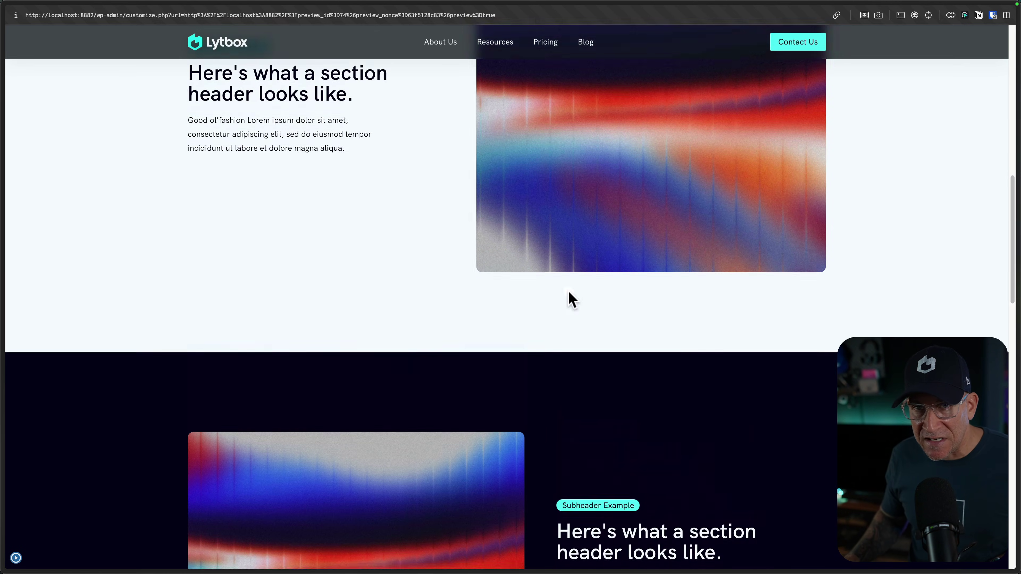
scroll(568, 293, "down", 5)
scroll(568, 292, "up", 4)
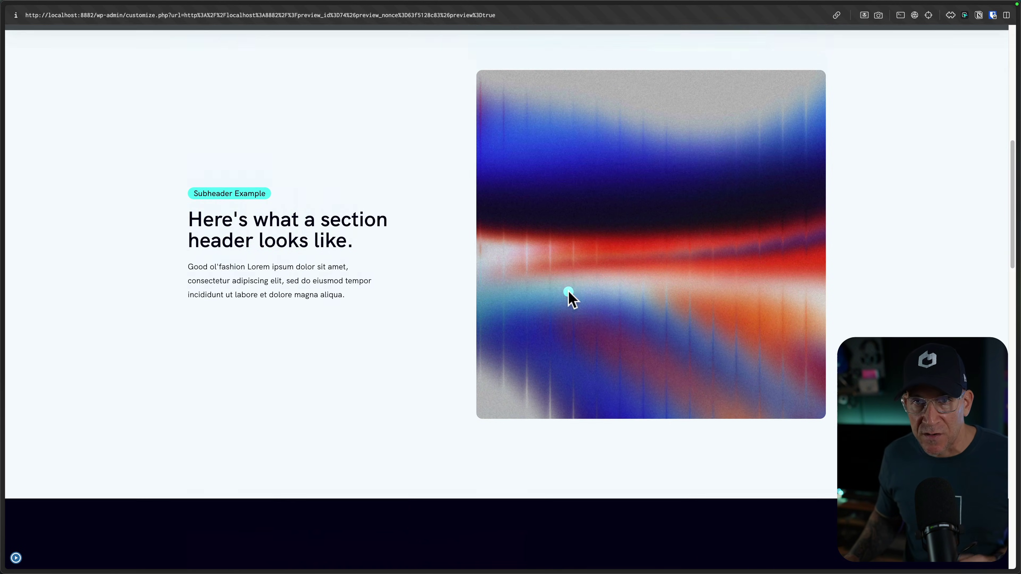
scroll(570, 298, "down", 4)
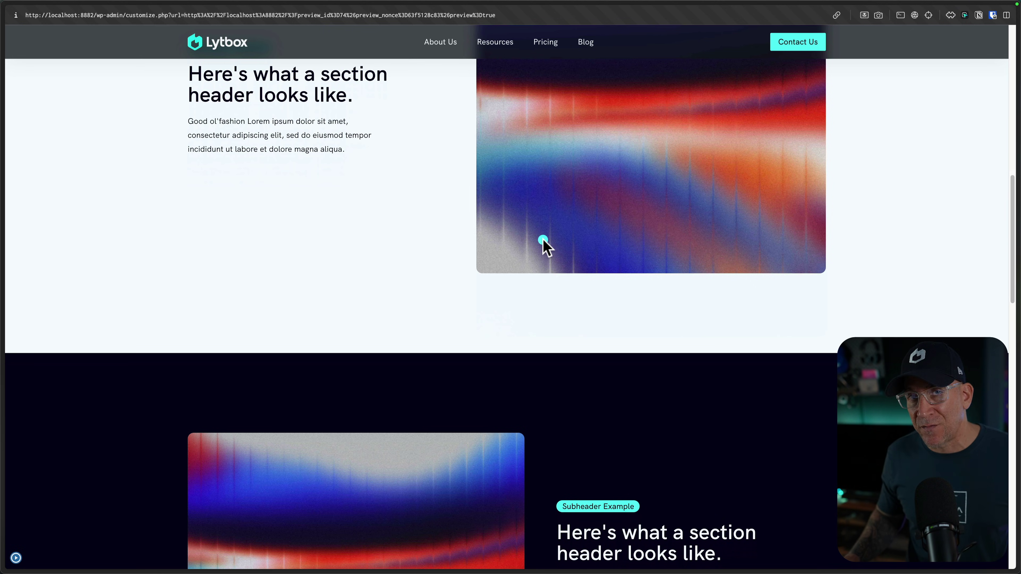
scroll(539, 233, "up", 2)
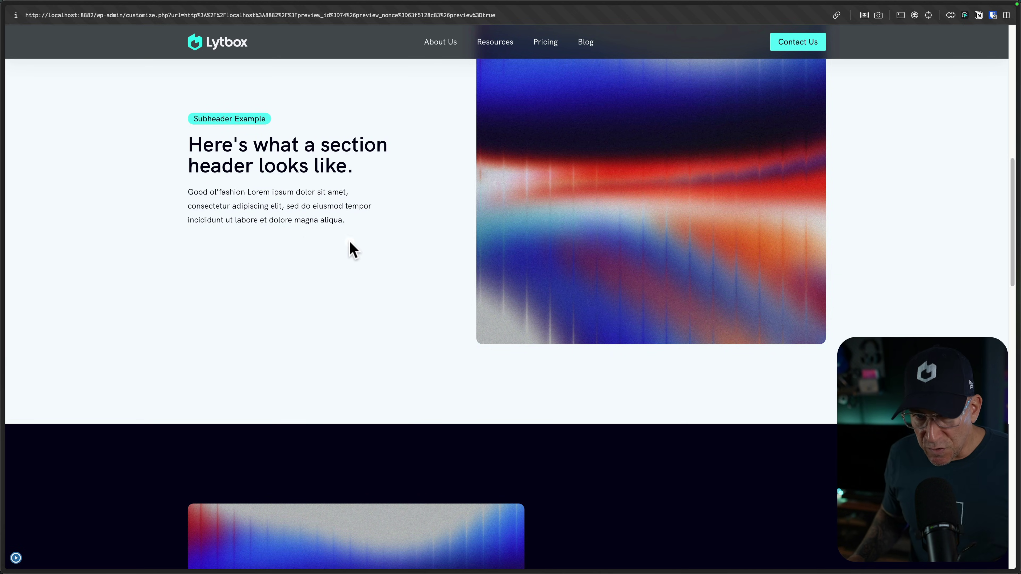
mouse_move(3, 229)
Switch to the Reveal a Sticky Header on Scroll tutorial and scroll down to Step 2: Add Class to Header Container.
left_click(35, 195)
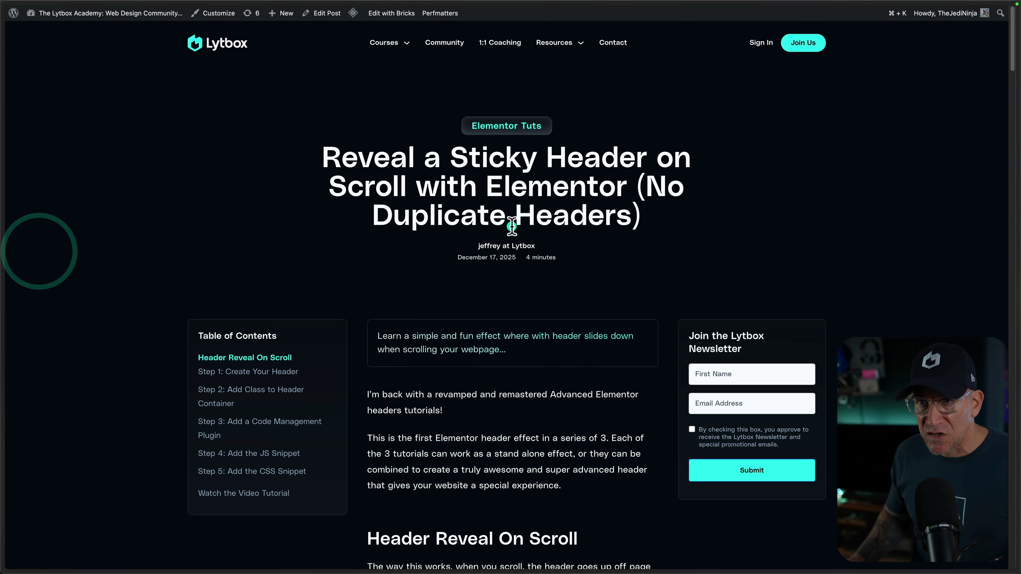
scroll(516, 228, "down", 5)
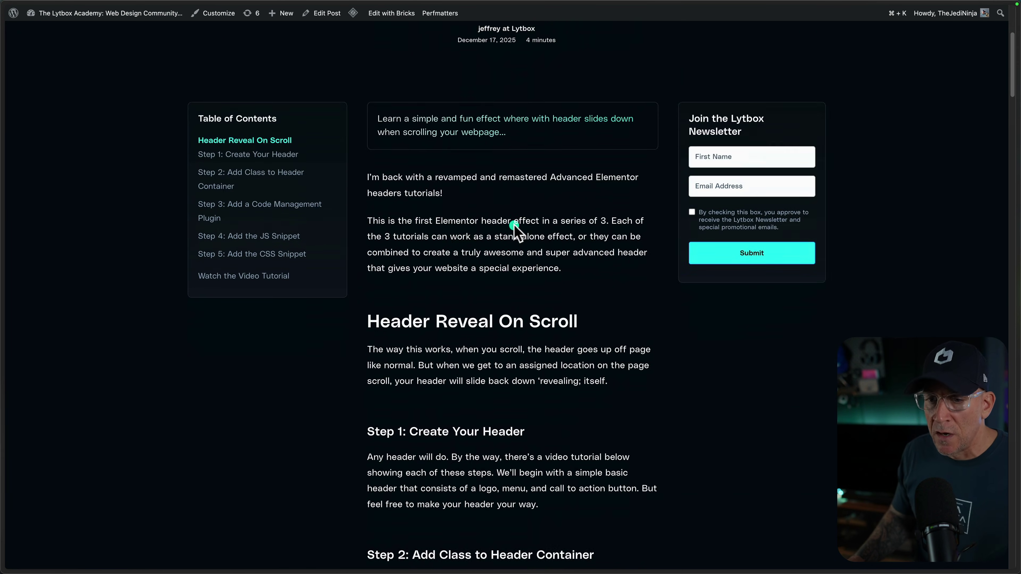
scroll(516, 228, "down", 12)
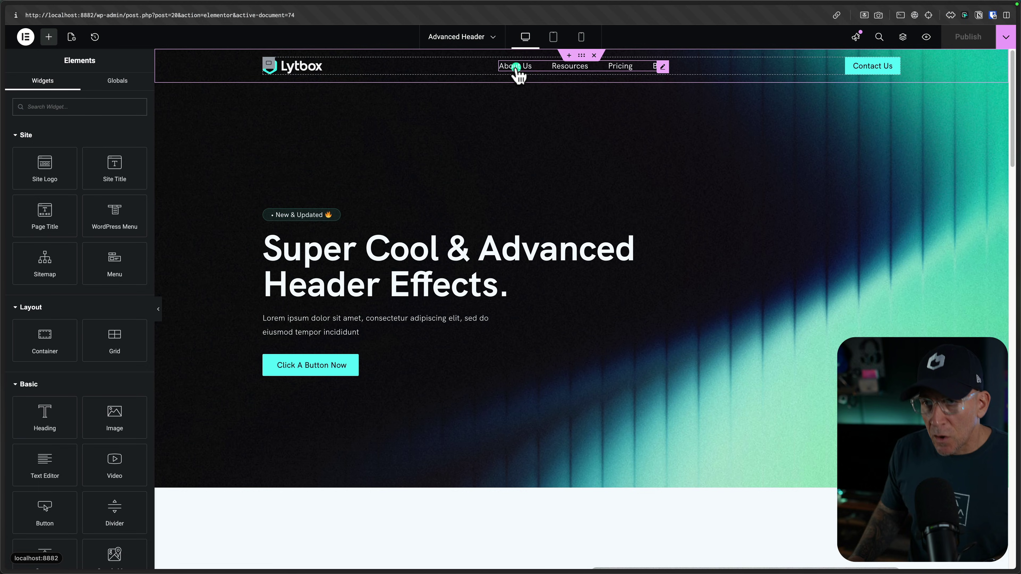
Select the outer header container to confirm it carries the lytbox-header CSS class.
left_click(584, 56)
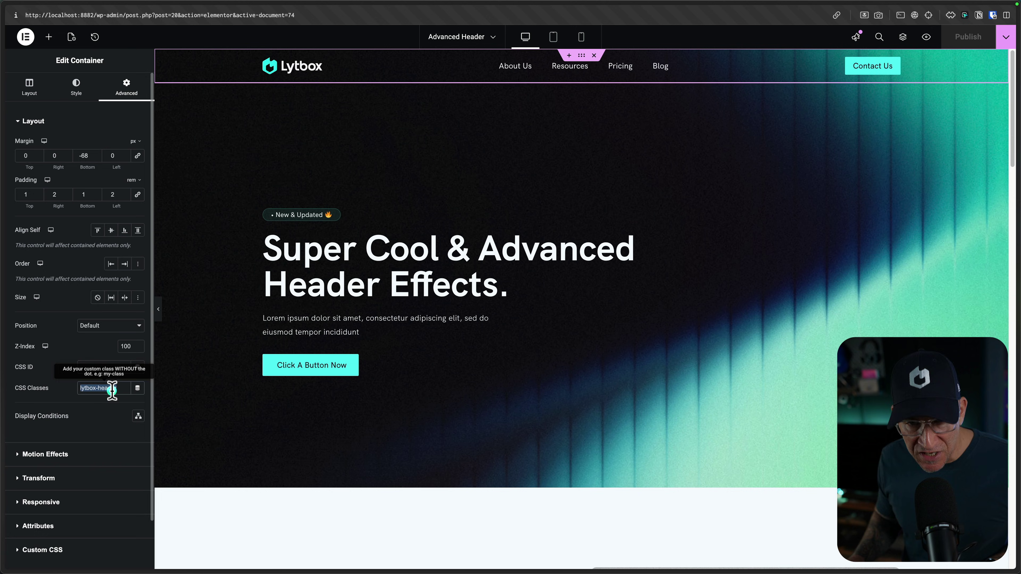
Scroll the tutorial to Step 4's JS, then open the Hide/Reveal JS snippet in FluentSnippets to compare.
mouse_move(16, 290)
left_click(38, 257)
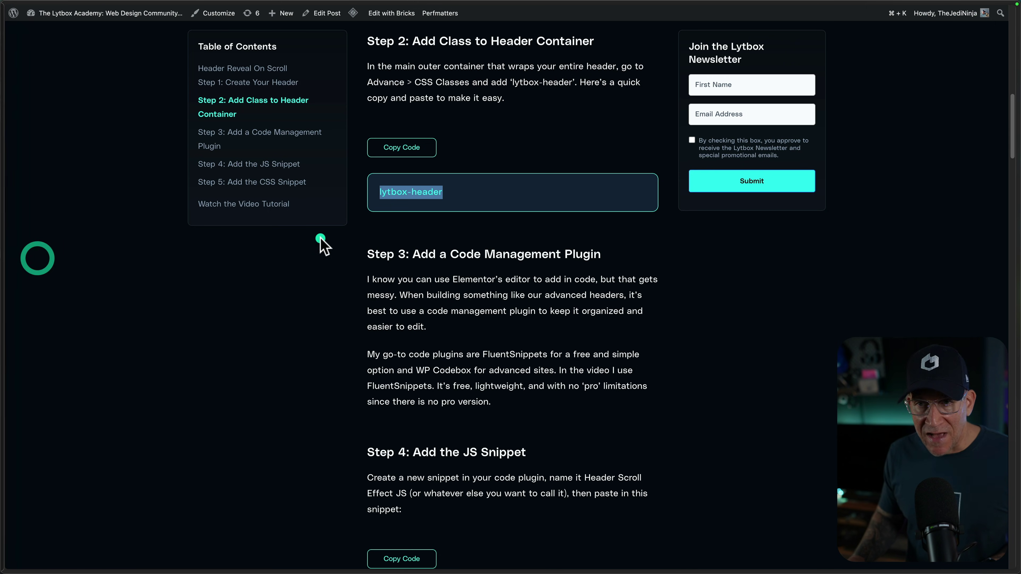
scroll(398, 264, "down", 10)
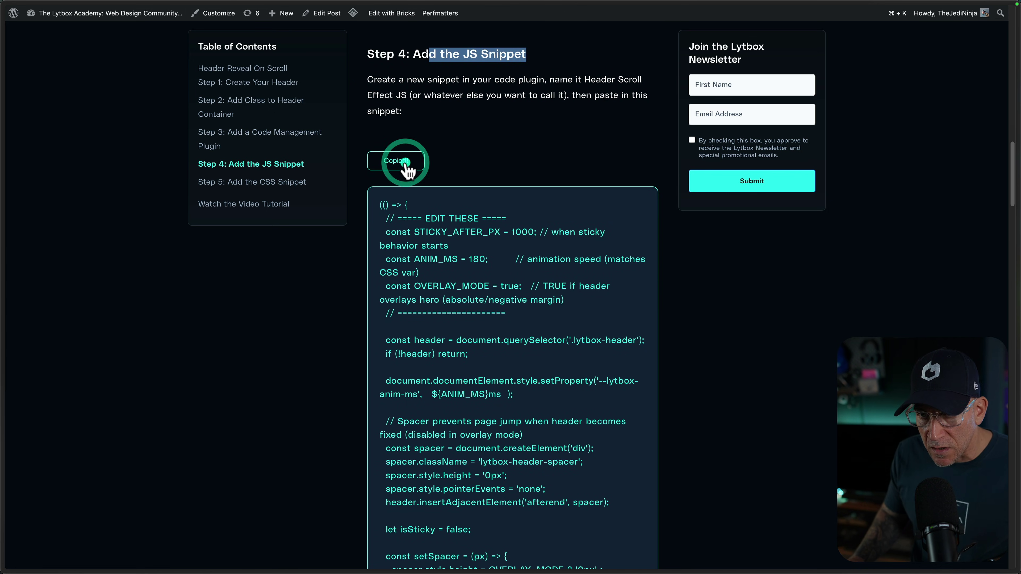
mouse_move(3, 193)
left_click(49, 197)
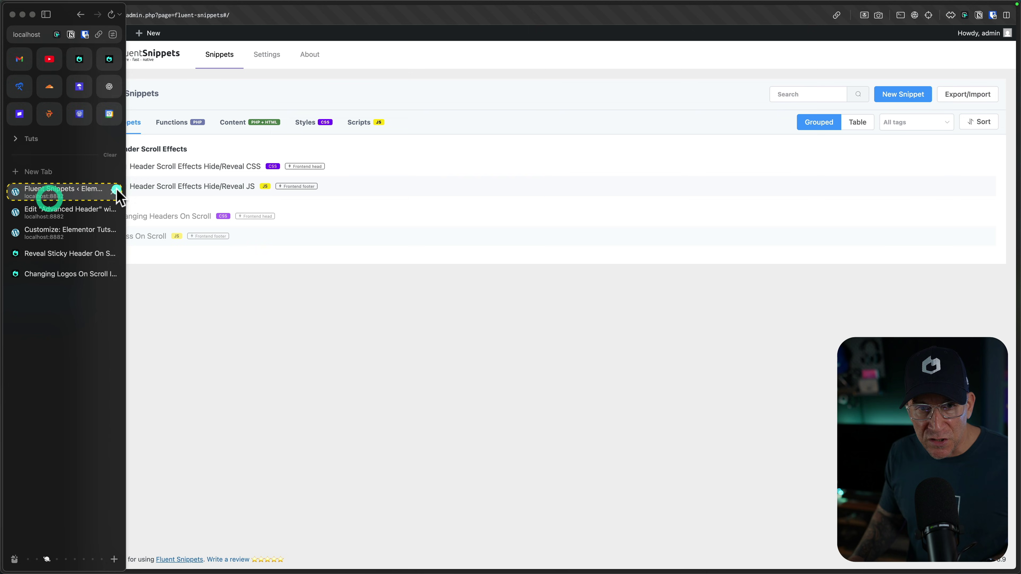
left_click(205, 189)
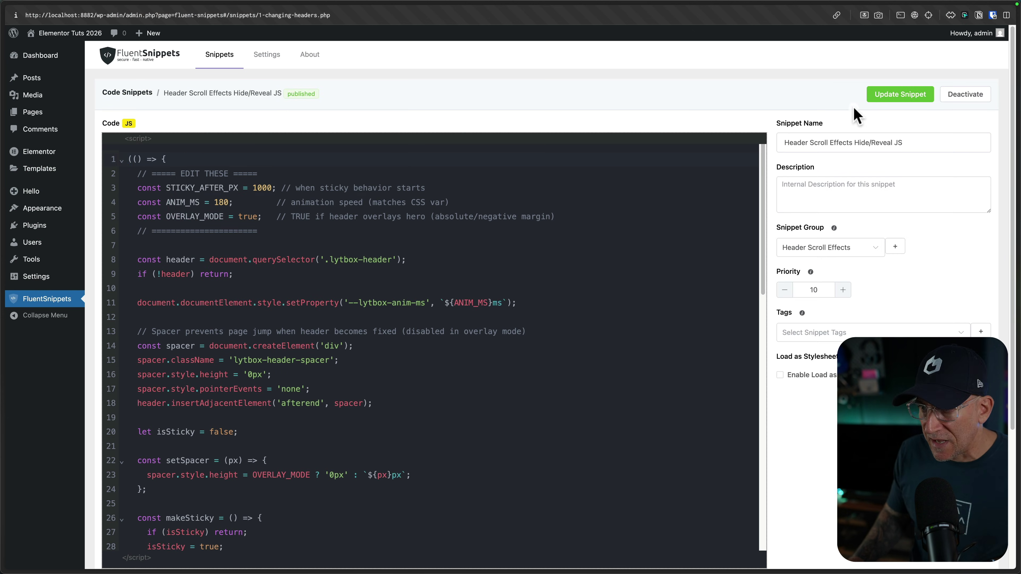
left_click(206, 174)
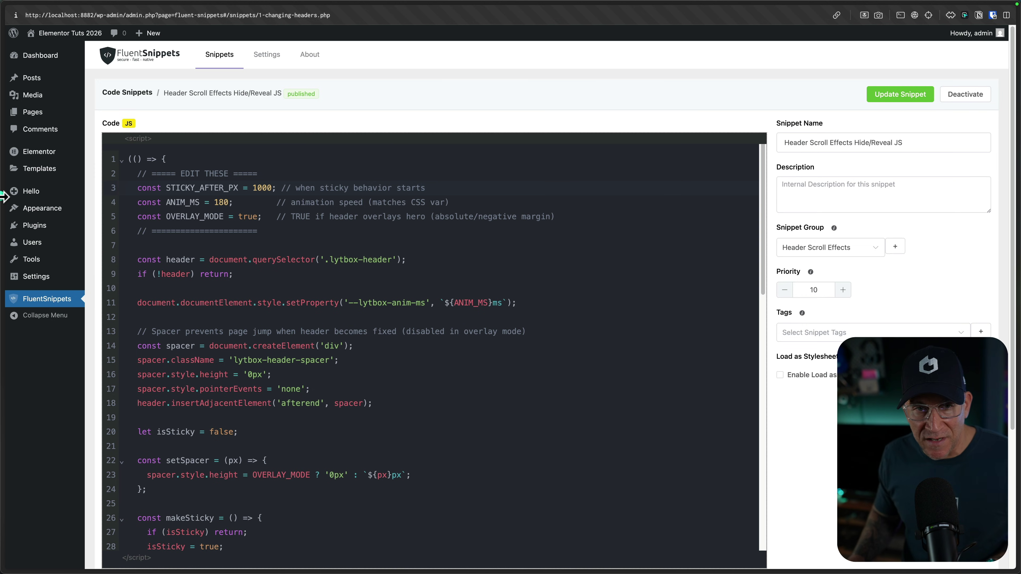
Return to the sticky header tutorial and scroll down to Step 5's CSS snippet.
mouse_move(18, 197)
left_click(37, 254)
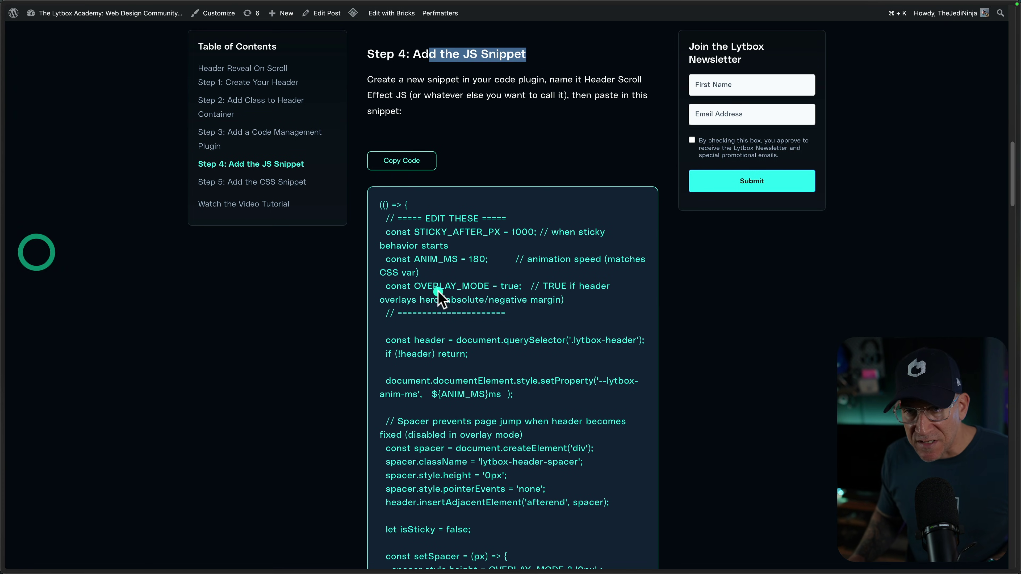
scroll(475, 289, "down", 15)
scroll(474, 290, "down", 20)
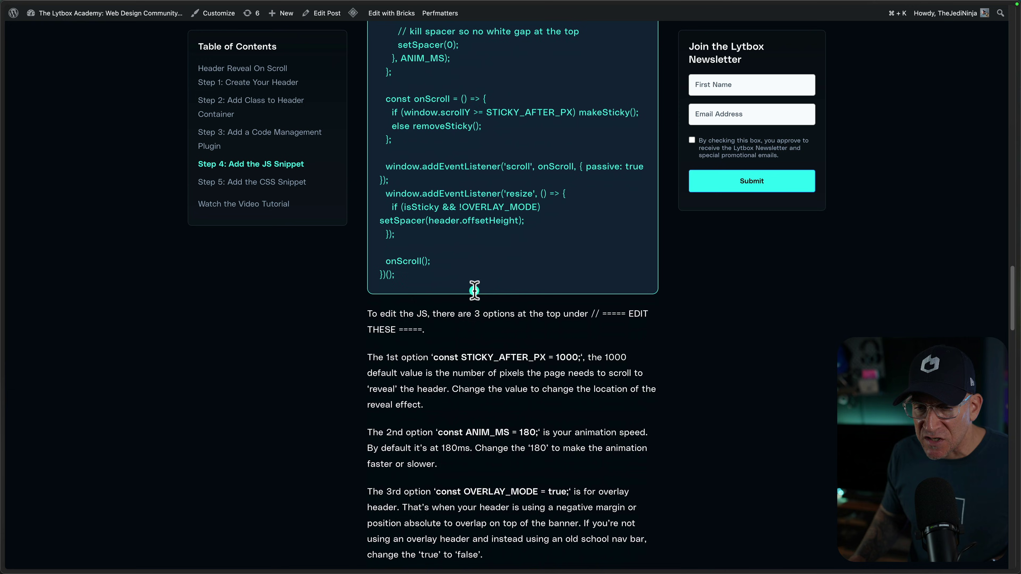
scroll(422, 191, "down", 1)
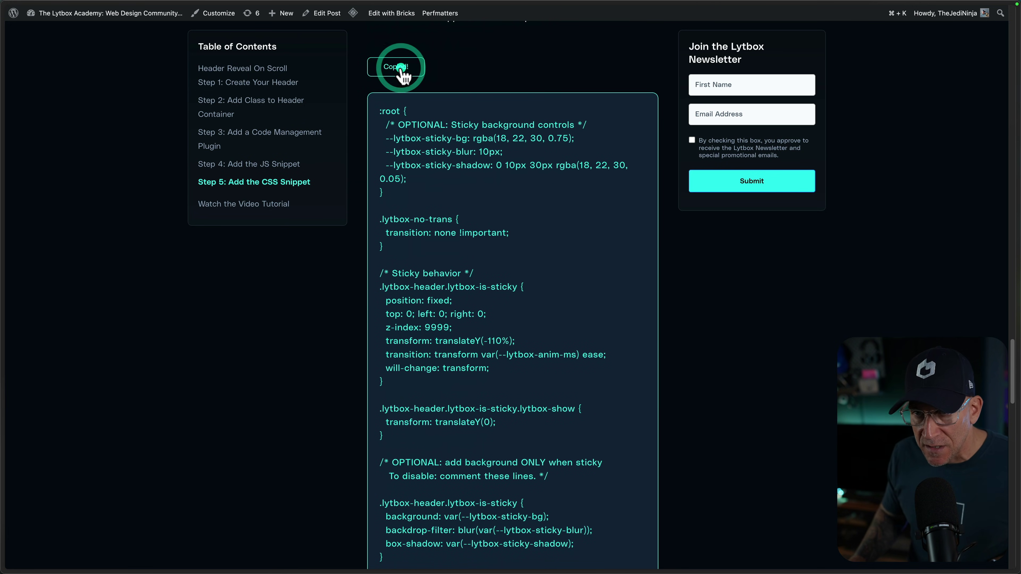
Open the Header Scroll Effects Hide/Reveal CSS snippet from the FluentSnippets snippet list.
left_click(49, 197)
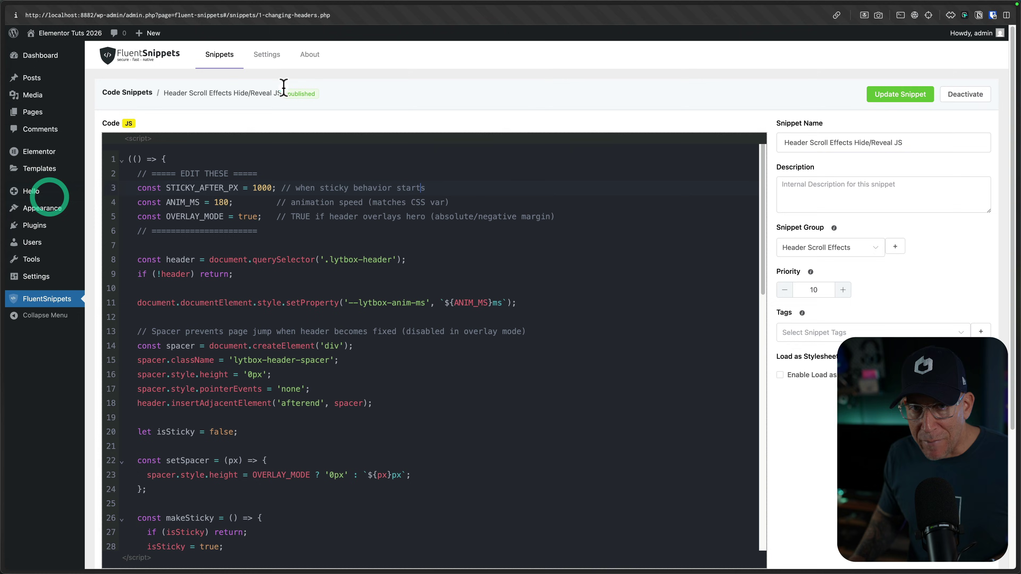
left_click(135, 92)
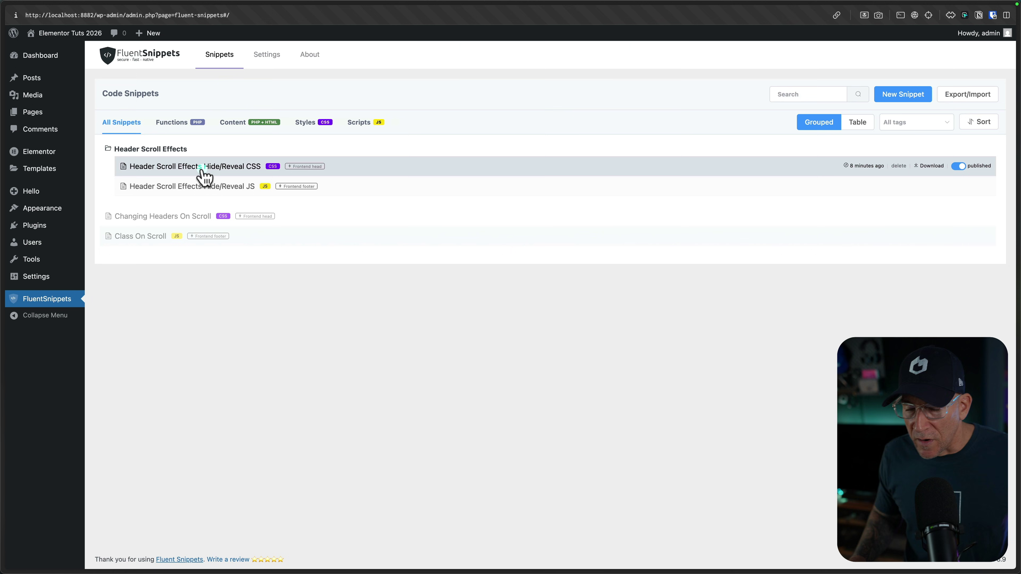
left_click(201, 172)
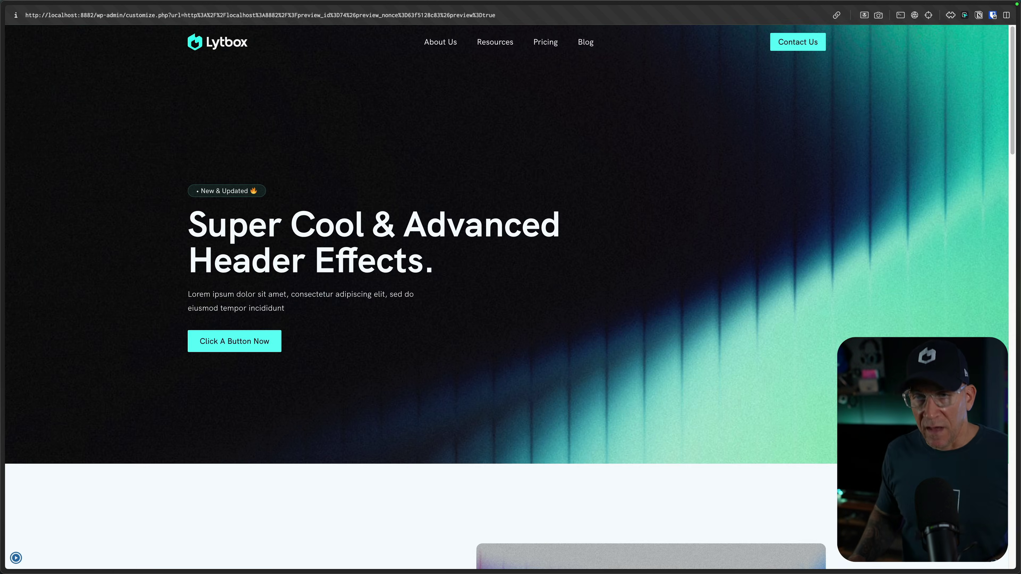
Scroll the Customizer preview down and back up to test the header's hide/reveal effect.
scroll(511, 282, "down", 10)
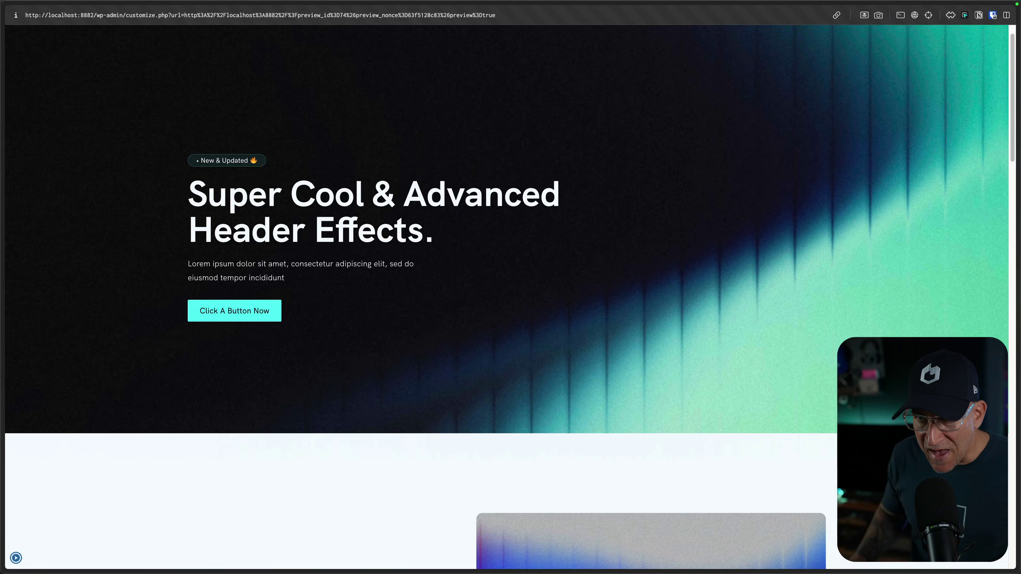
scroll(510, 298, "down", 8)
scroll(511, 298, "up", 12)
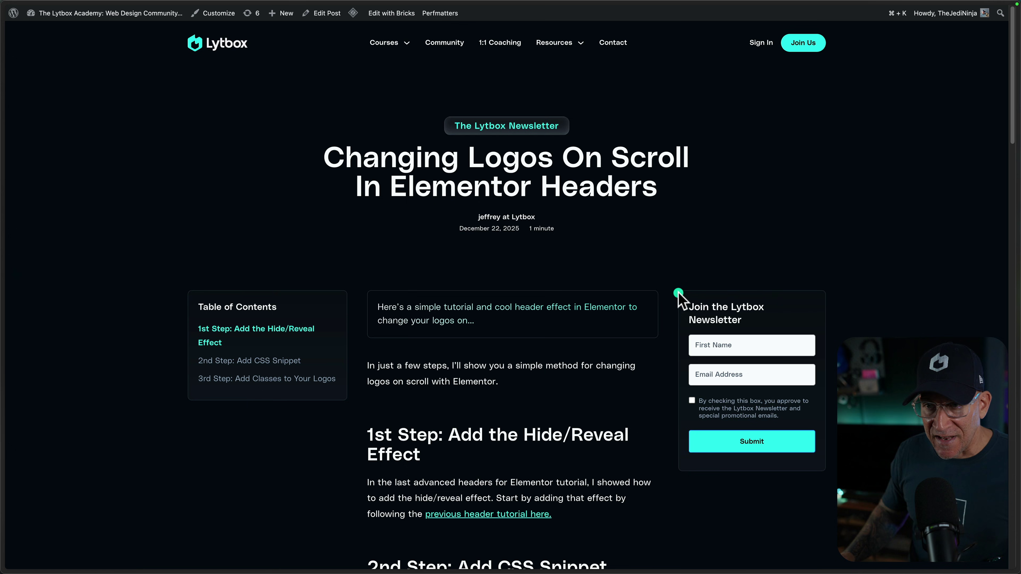
Copy the tutorial's 2nd Step CSS code and switch to the FluentSnippets snippet list.
scroll(590, 275, "down", 10)
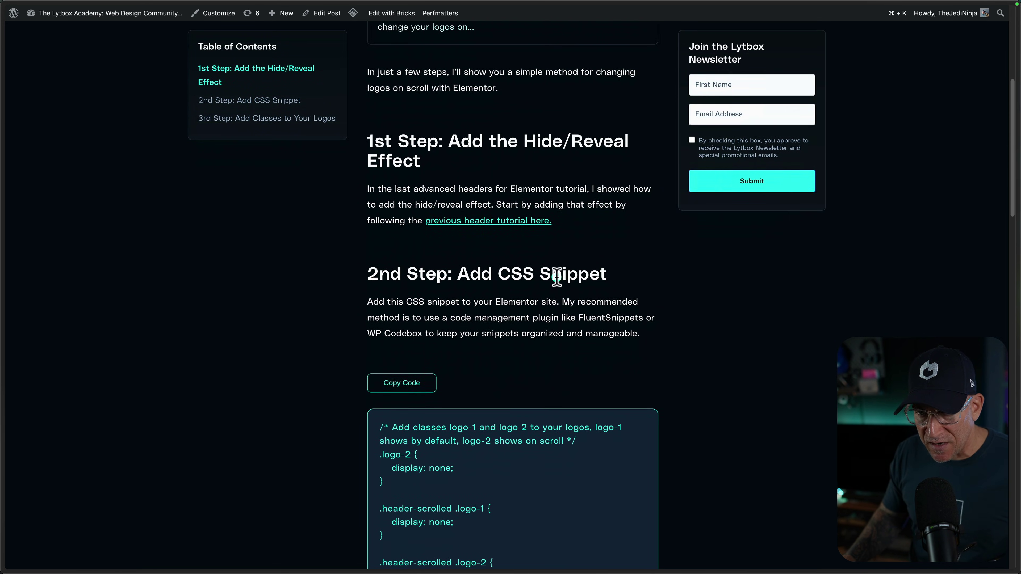
left_click(418, 232)
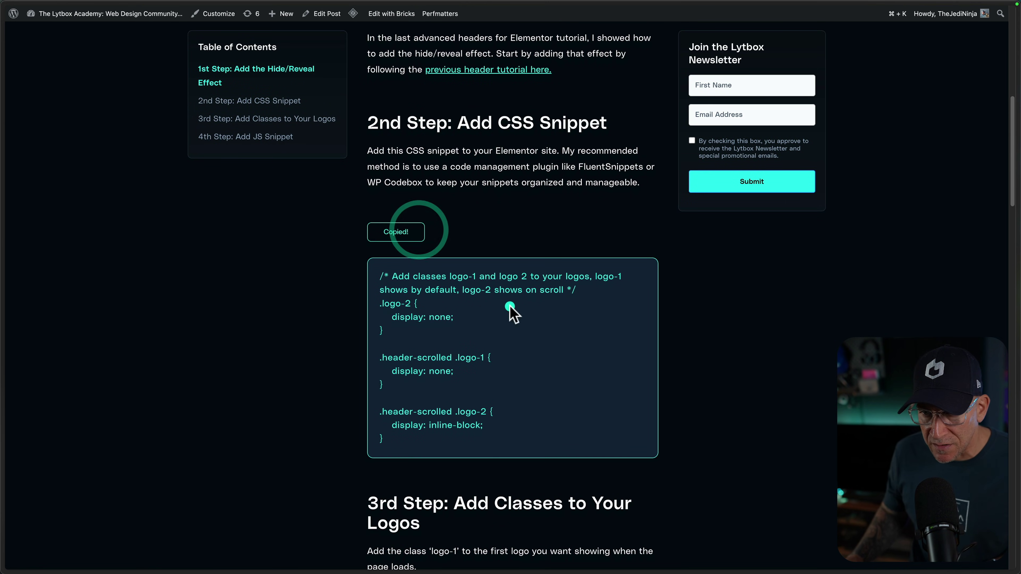
left_click(14, 299)
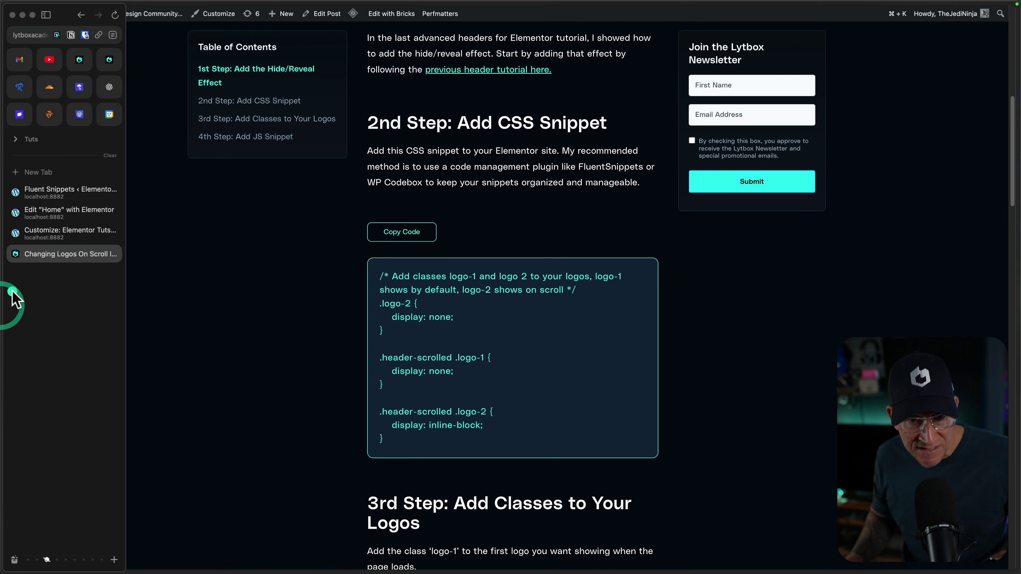
left_click(48, 193)
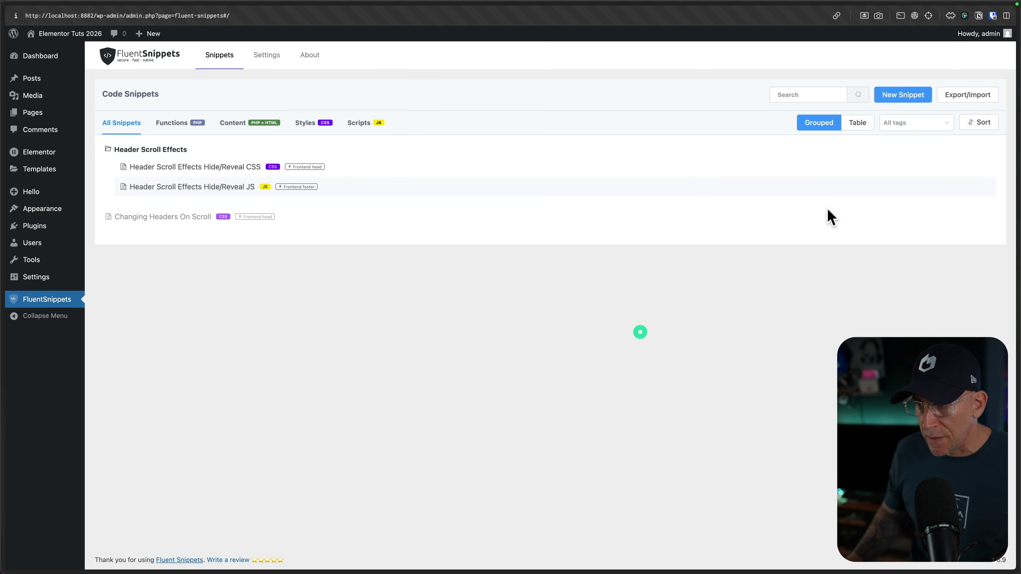
Create a Styles CSS snippet named 'Changing Logo On Scroll CSS' with the pasted logo-swap code, and activate it.
left_click(910, 99)
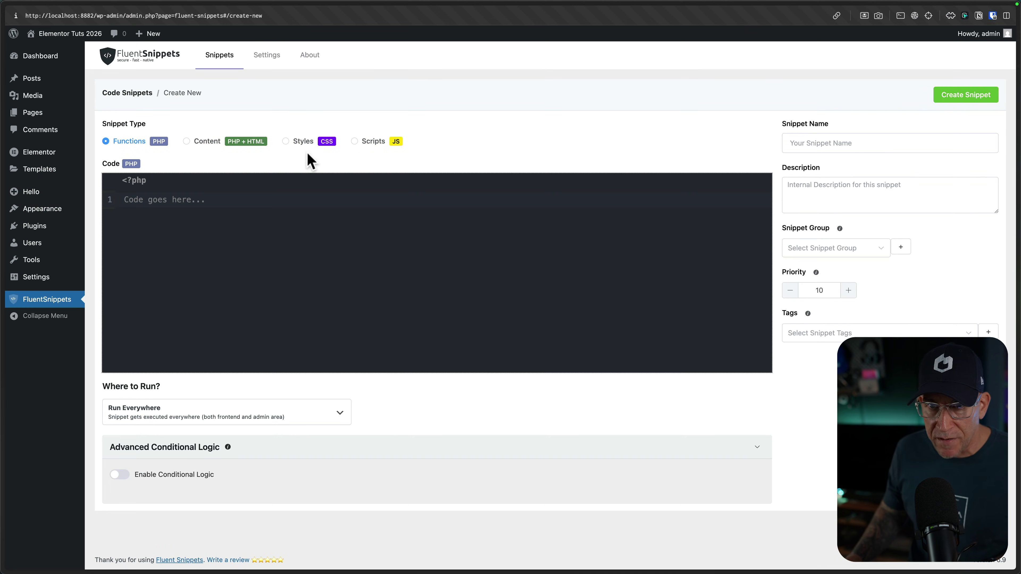
left_click(296, 141)
left_click(164, 198)
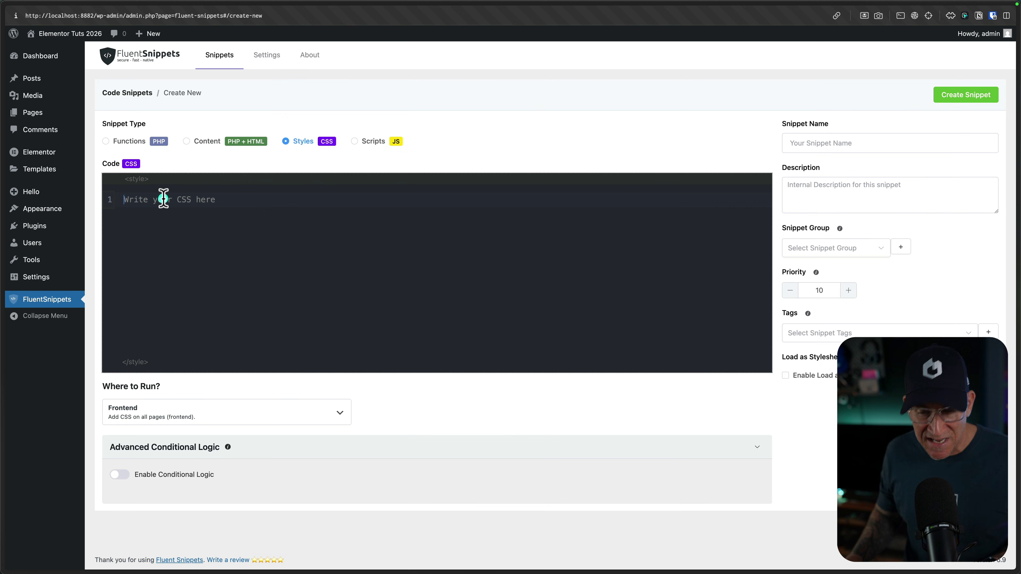
key("super+v")
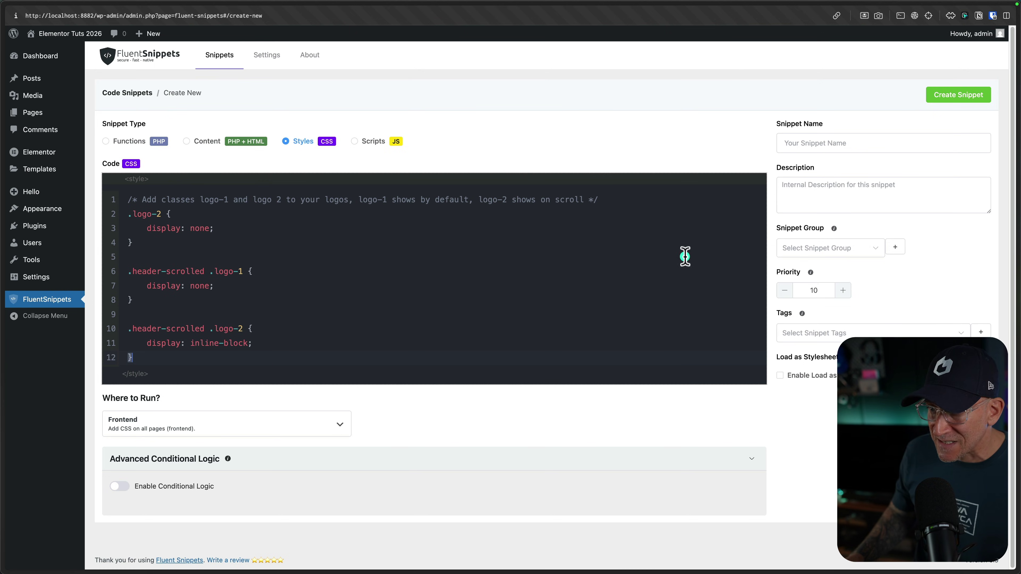
left_click(801, 142)
key("super+v")
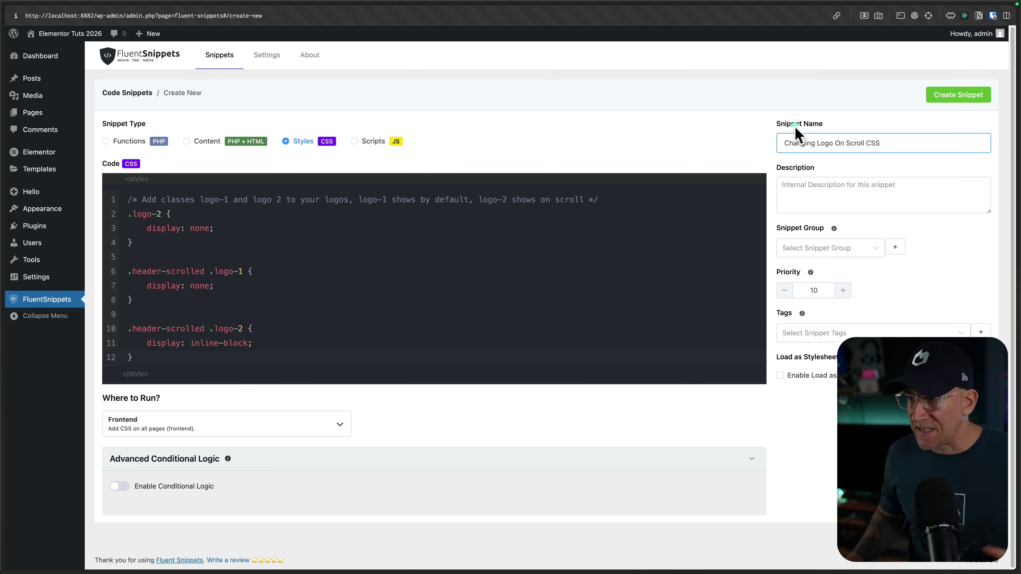
left_click(950, 96)
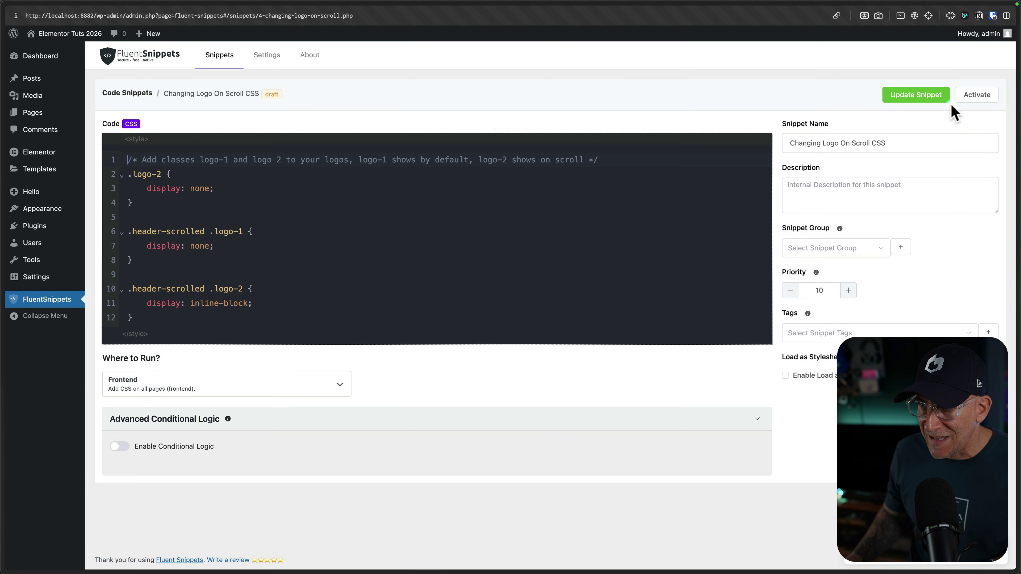
left_click(969, 101)
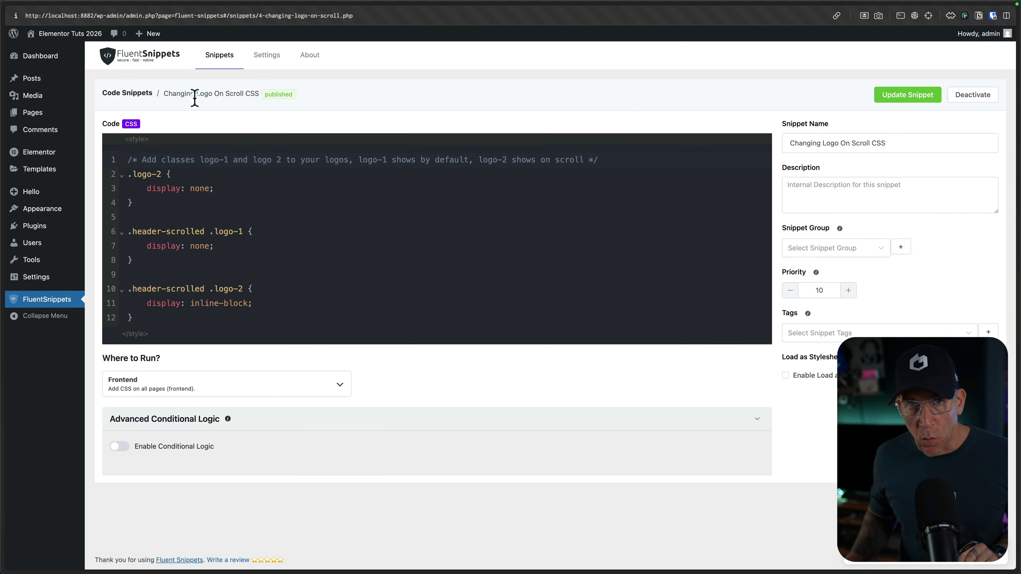
Back on the snippets list, start a new snippet of type Scripts (JS).
left_click(130, 95)
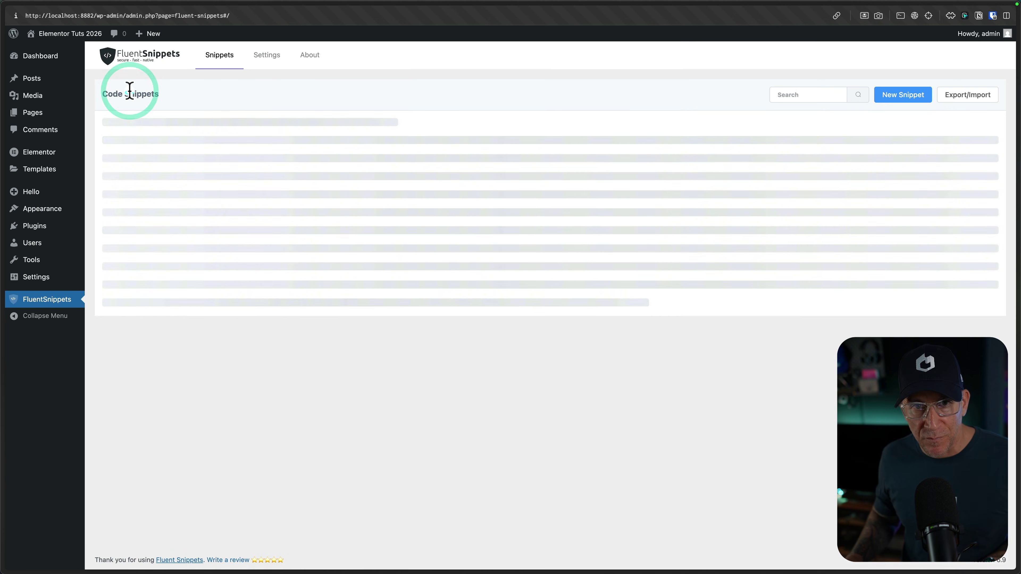
left_click(911, 96)
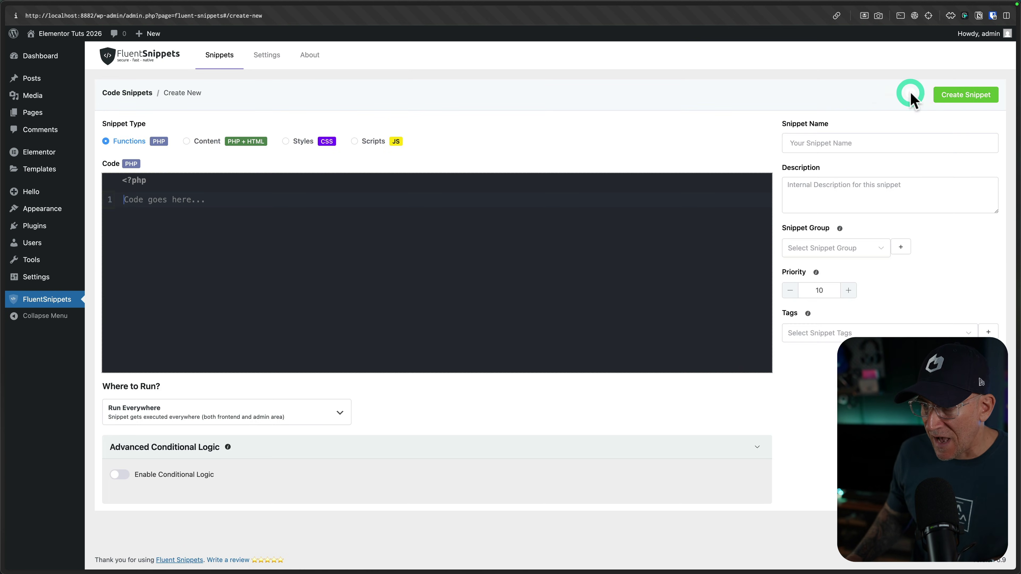
left_click(354, 141)
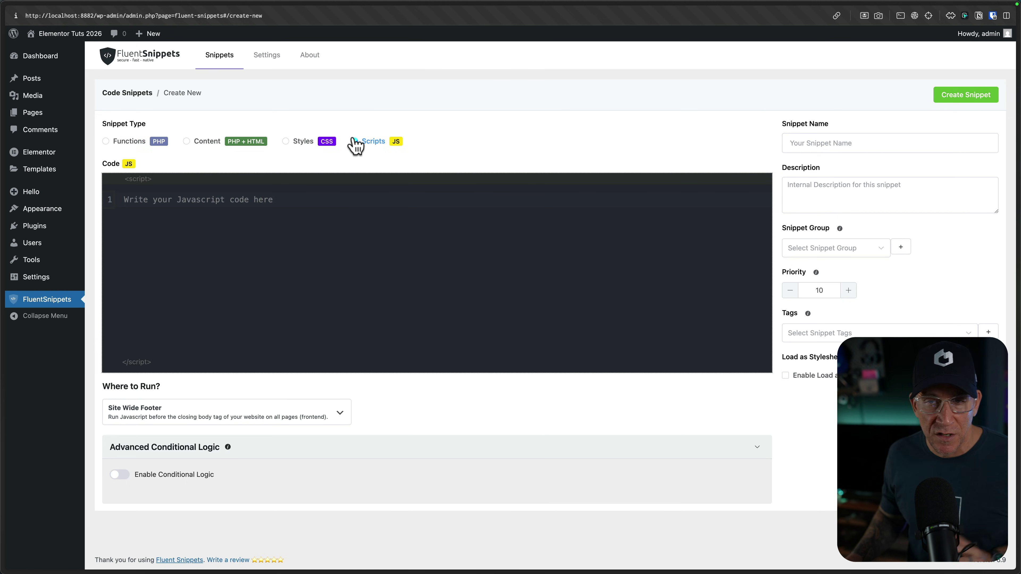
Switch to the Changing Logos On Scroll tutorial and scroll down to the 4th Step JS snippet.
mouse_move(3, 233)
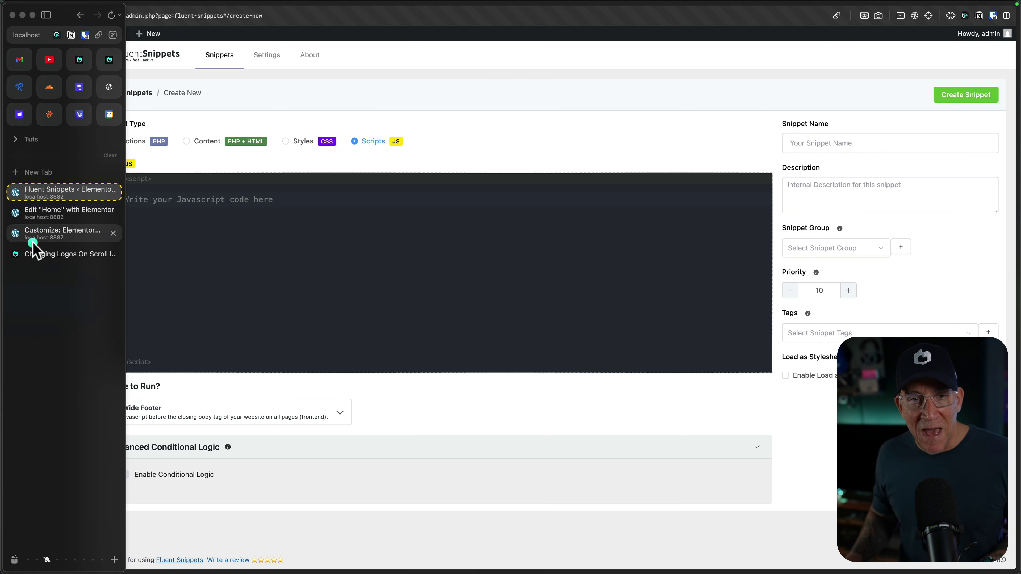
left_click(34, 253)
scroll(479, 328, "down", 10)
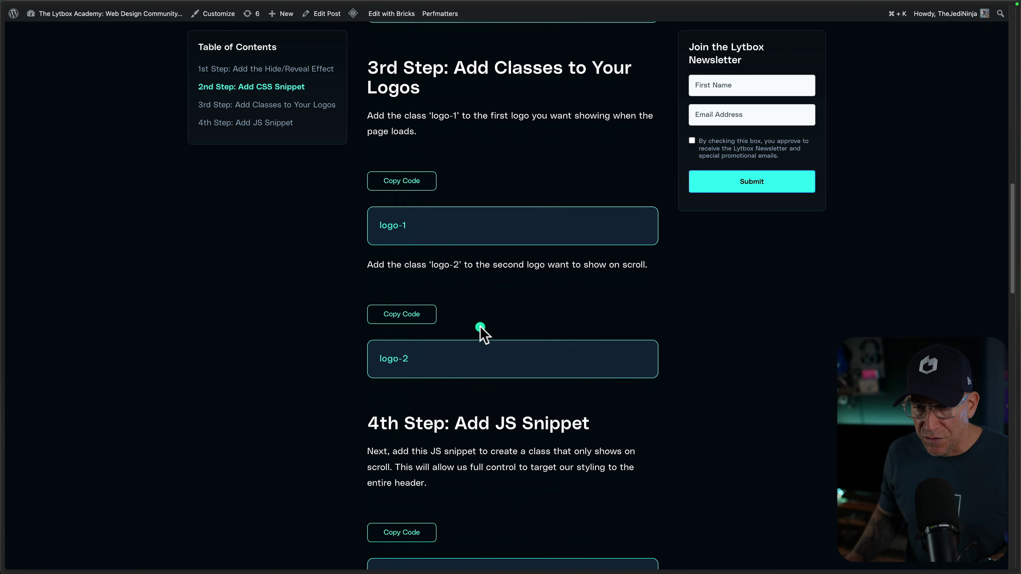
scroll(480, 328, "down", 9)
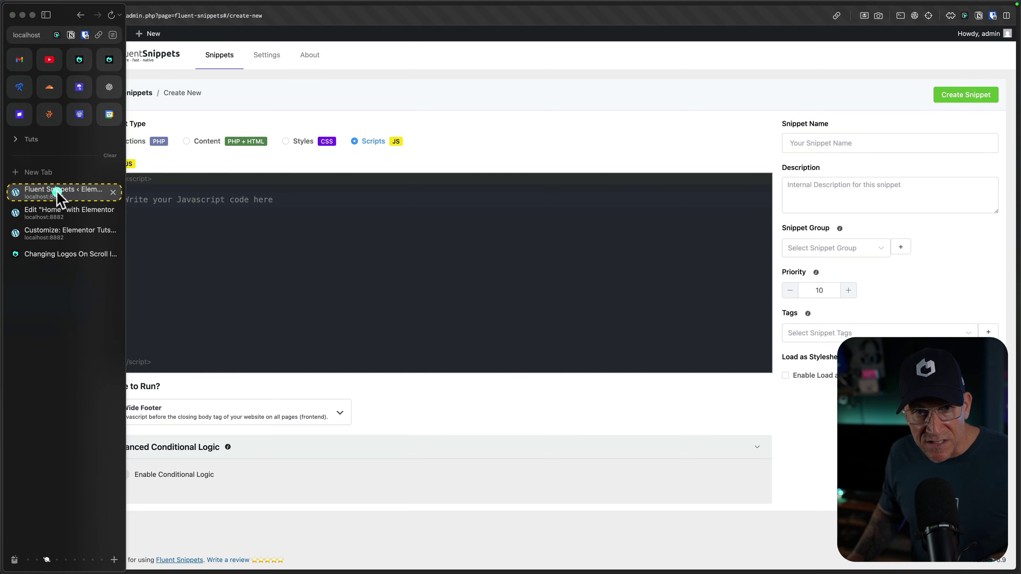
Paste the scroll-class JavaScript, name the snippet 'Add Class On Scroll JS', then create and activate it.
left_click(183, 201)
key("super+v")
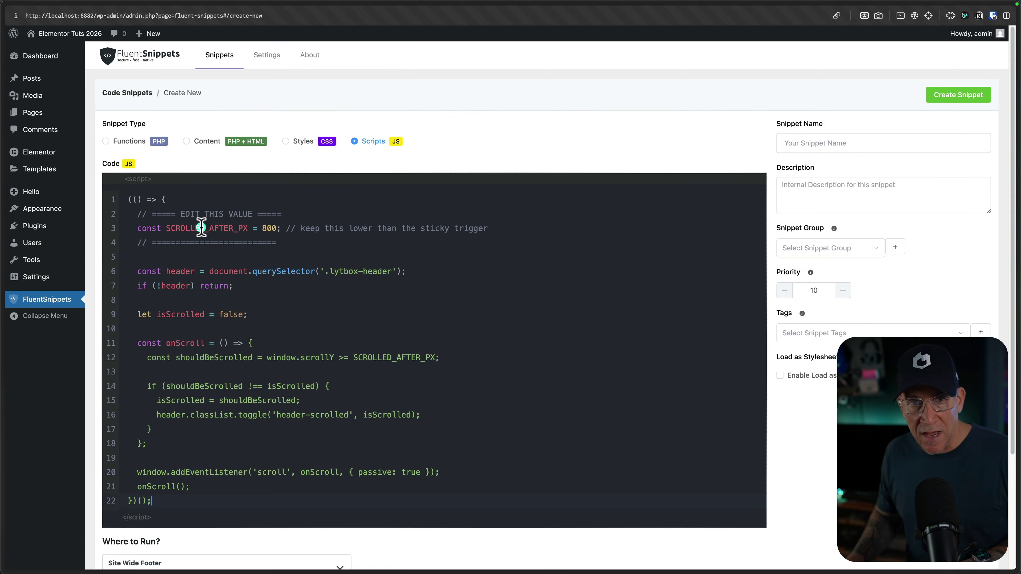
left_click(792, 144)
key("super+v")
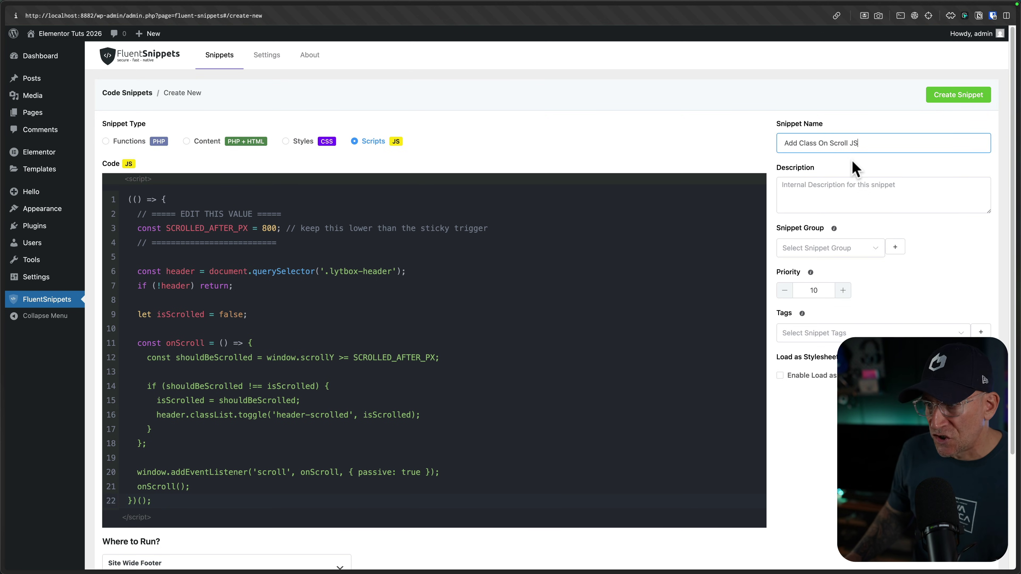
left_click(958, 96)
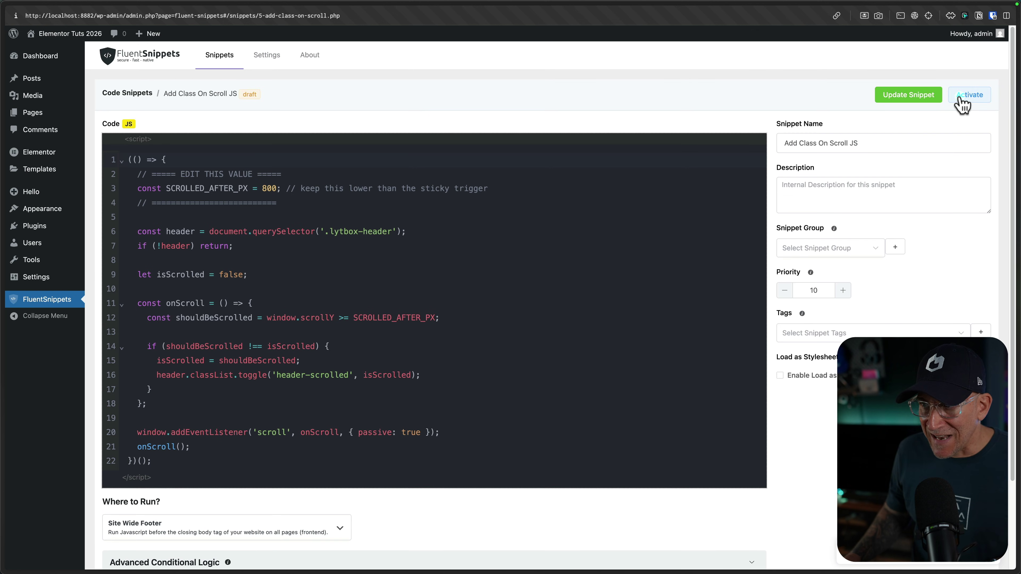
left_click(960, 100)
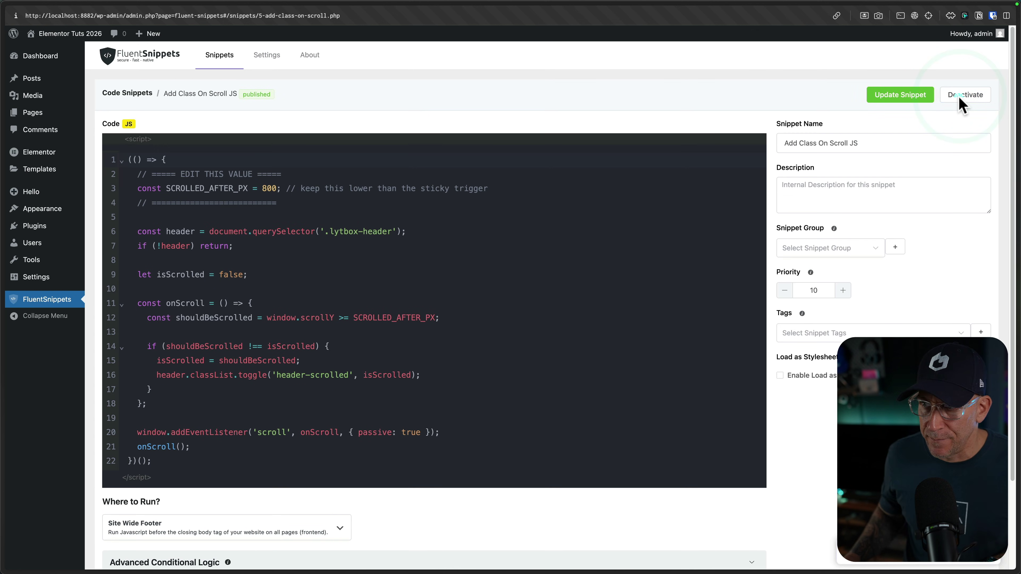
Drag an Image widget into the Advanced Header between the Lytbox logo and the navigation.
mouse_move(8, 192)
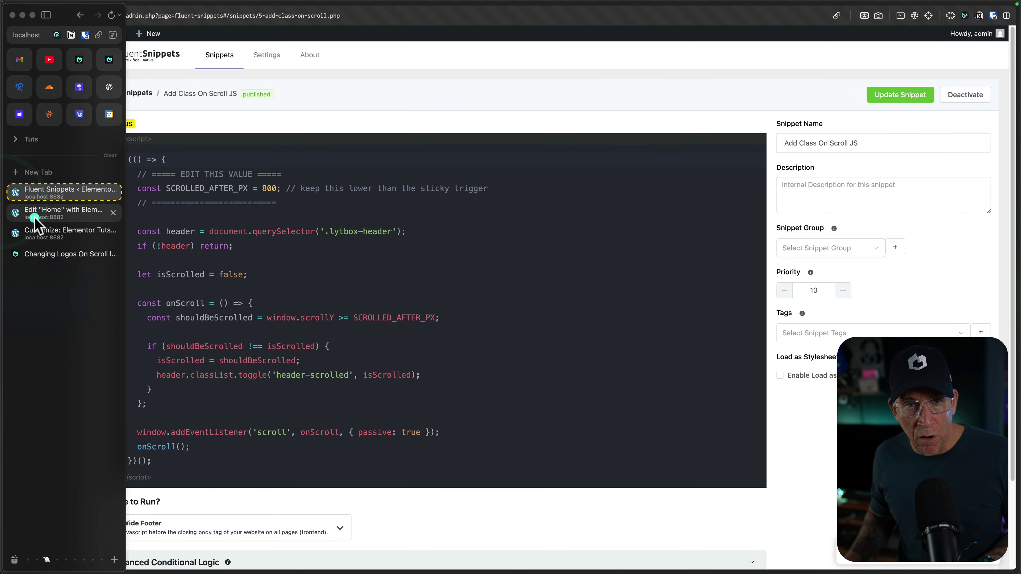
left_click(35, 217)
left_click(321, 67)
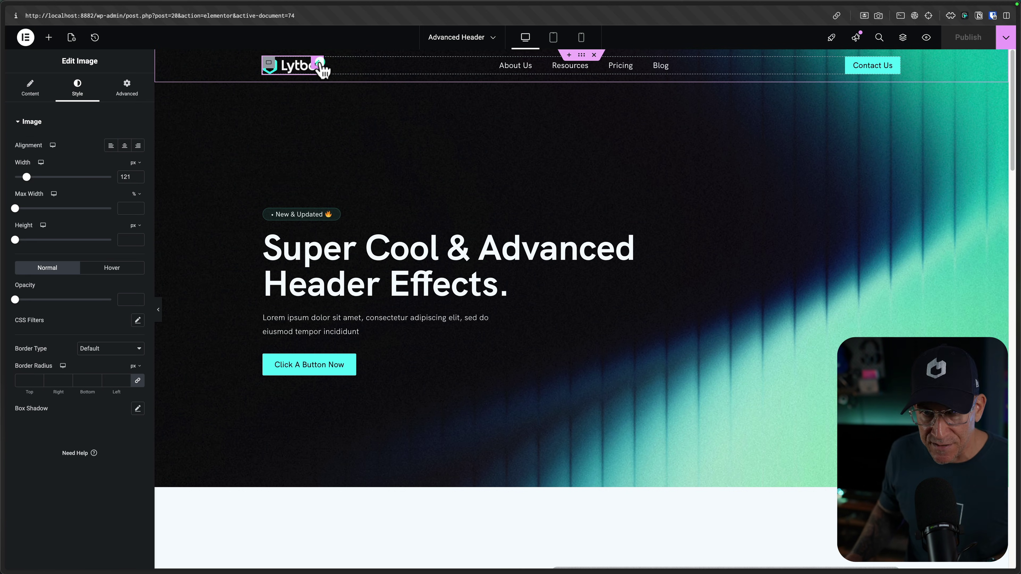
left_click(53, 37)
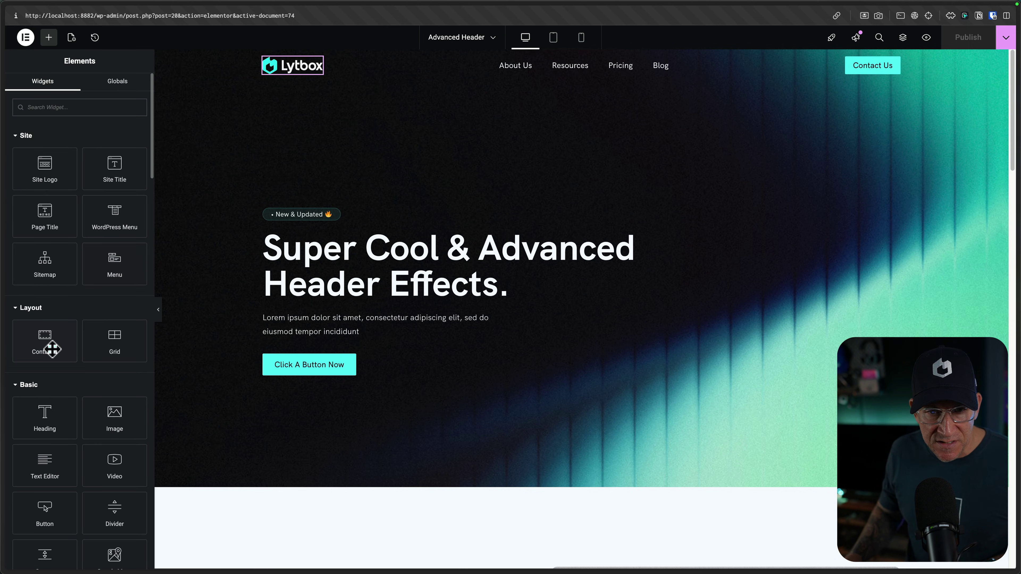
left_click_drag(111, 430, 315, 74)
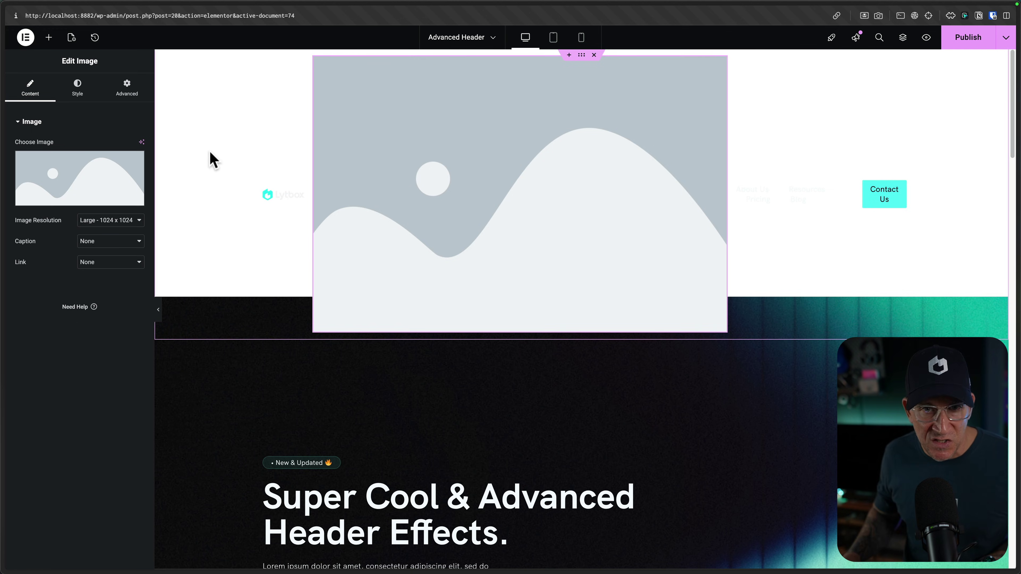
Fill the new Image widget with Logo-Mark-Mint.svg and set its width to 30 px.
left_click(66, 181)
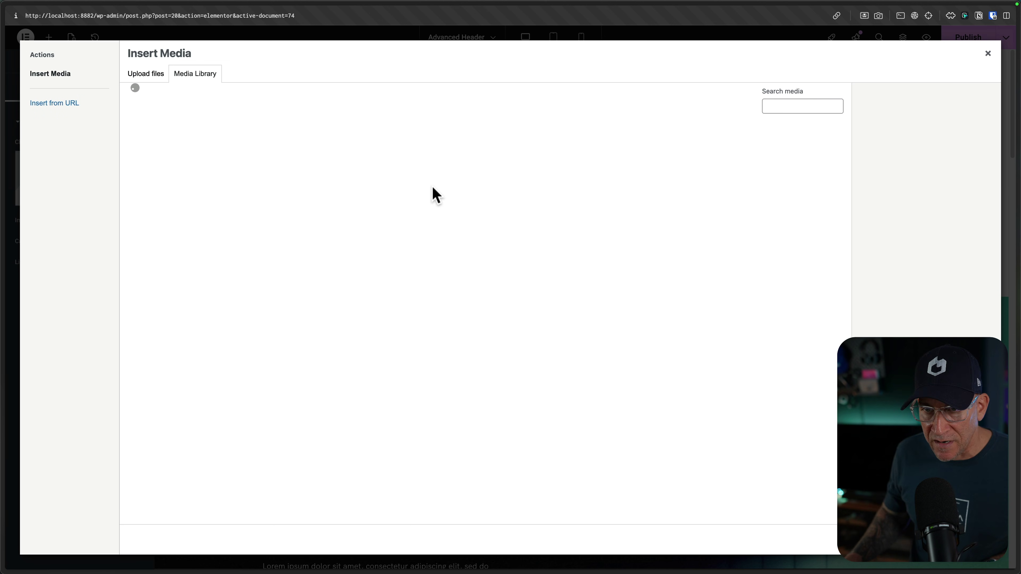
left_click(242, 172)
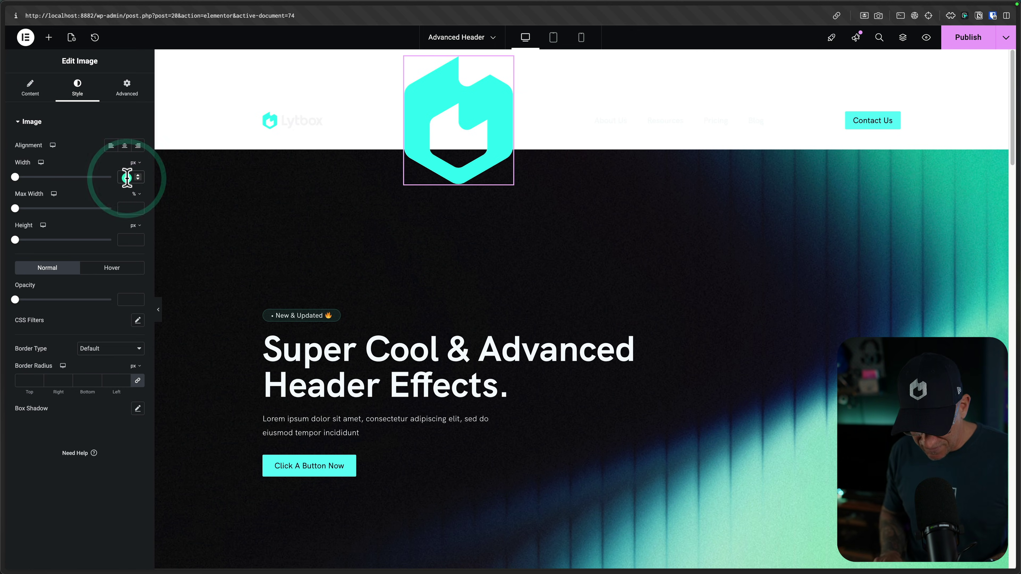
type("30")
left_click(403, 121)
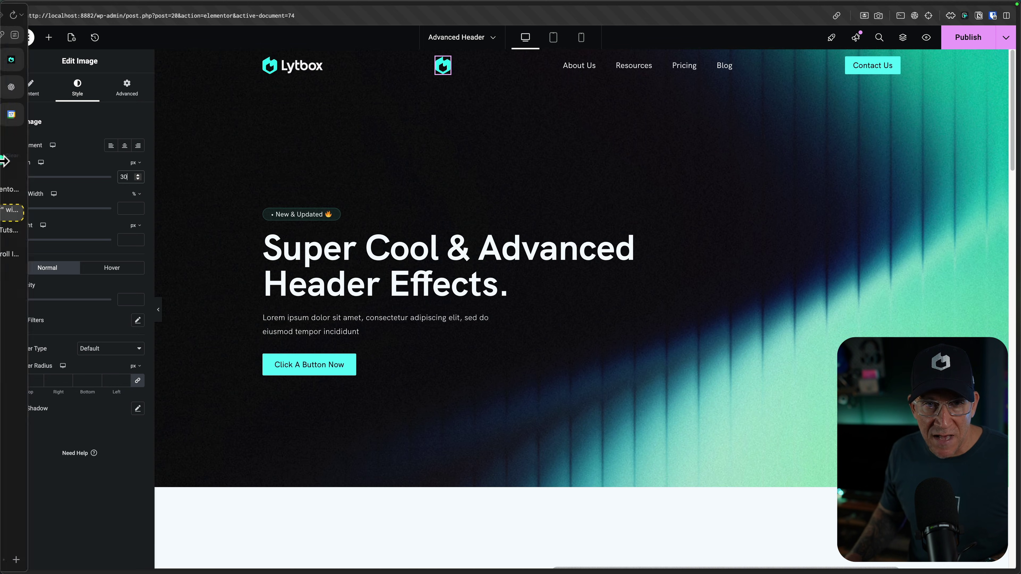
Copy the logo-1 class from the tutorial's '3rd Step: Add Classes to Your Logos'.
mouse_move(35, 227)
left_click(44, 253)
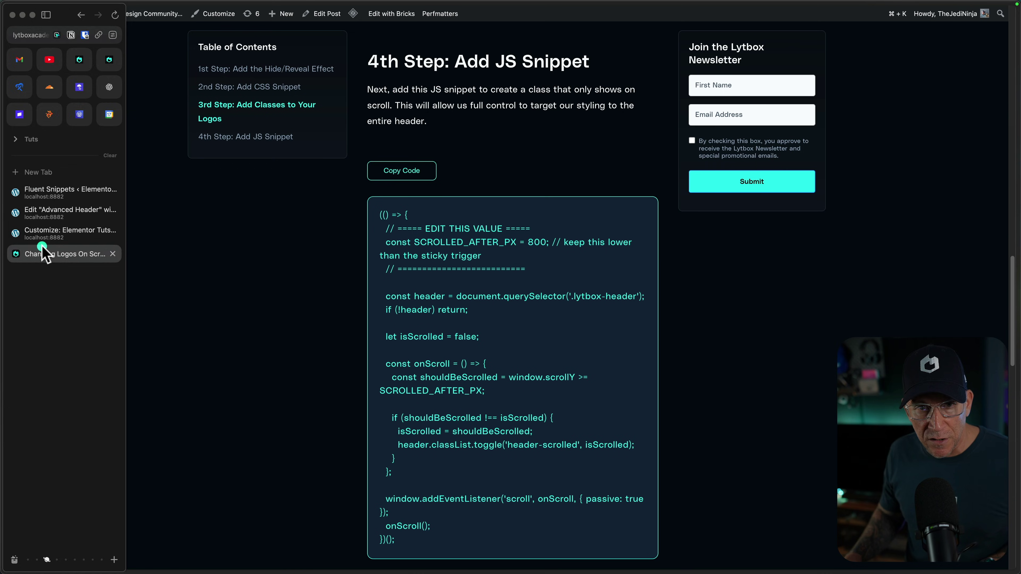
scroll(552, 314, "up", 10)
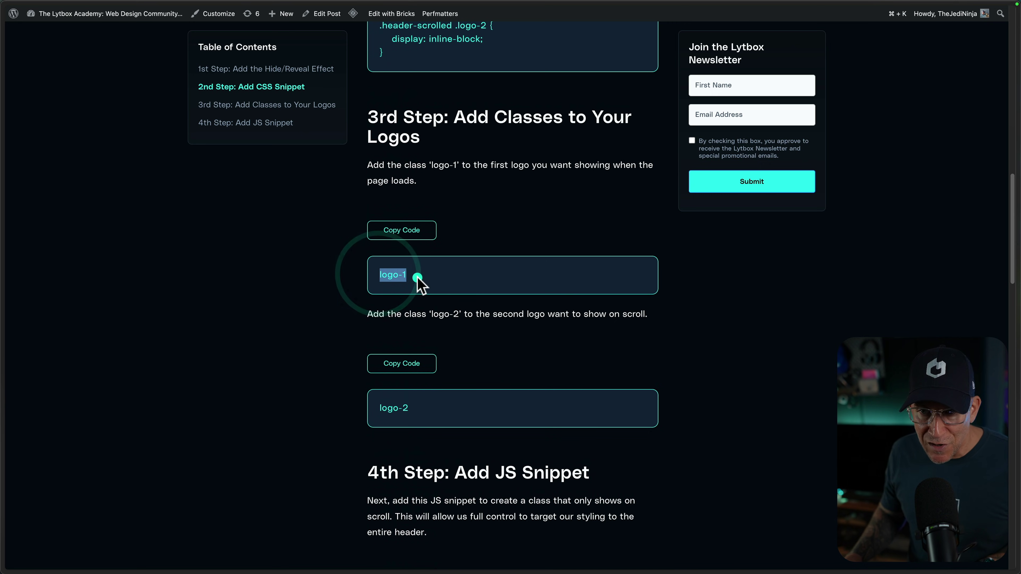
left_click(406, 232)
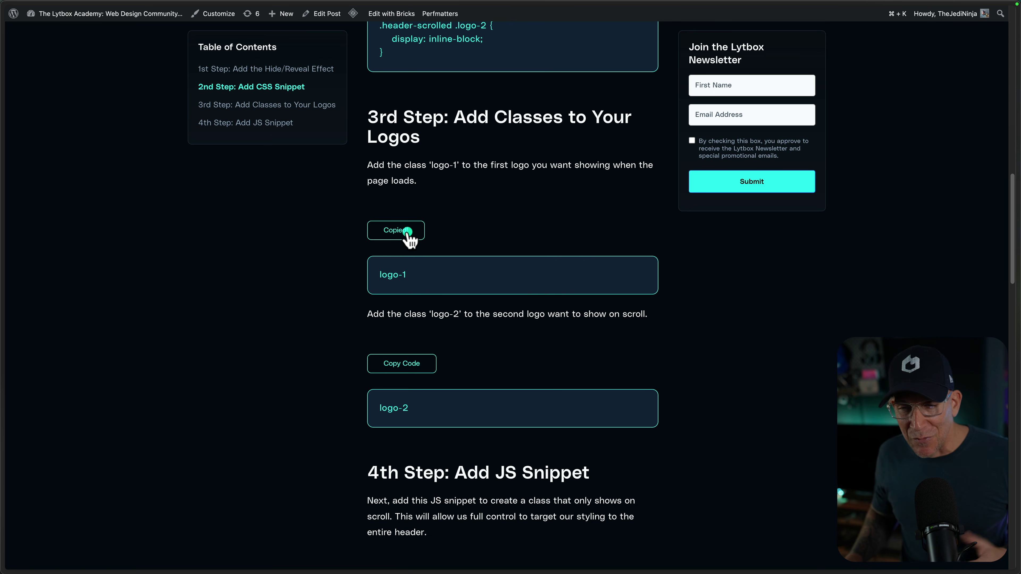
mouse_move(4, 255)
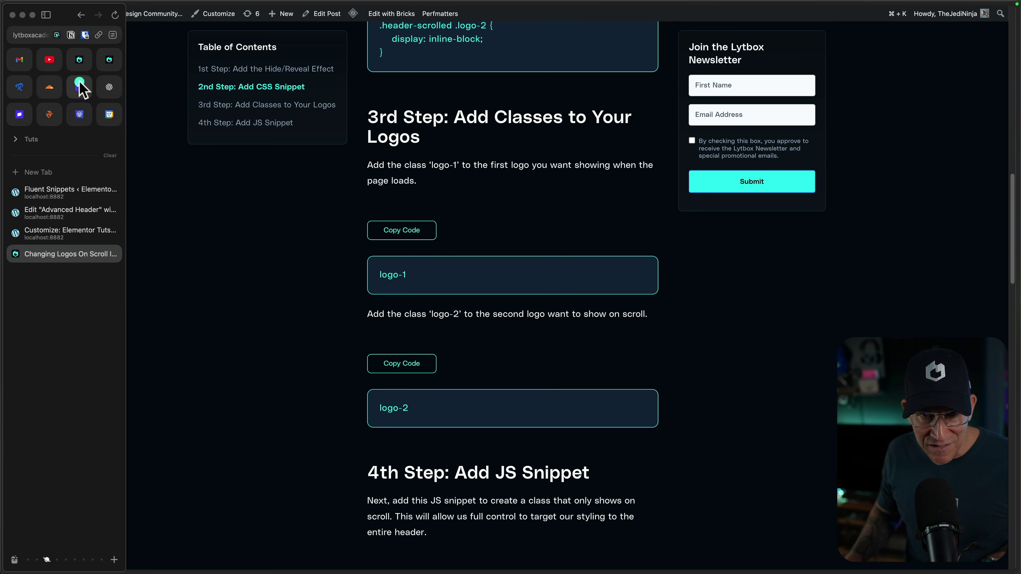
Give the Lytbox wordmark the logo-1 CSS class, then copy logo-2 from the tutorial.
left_click(34, 213)
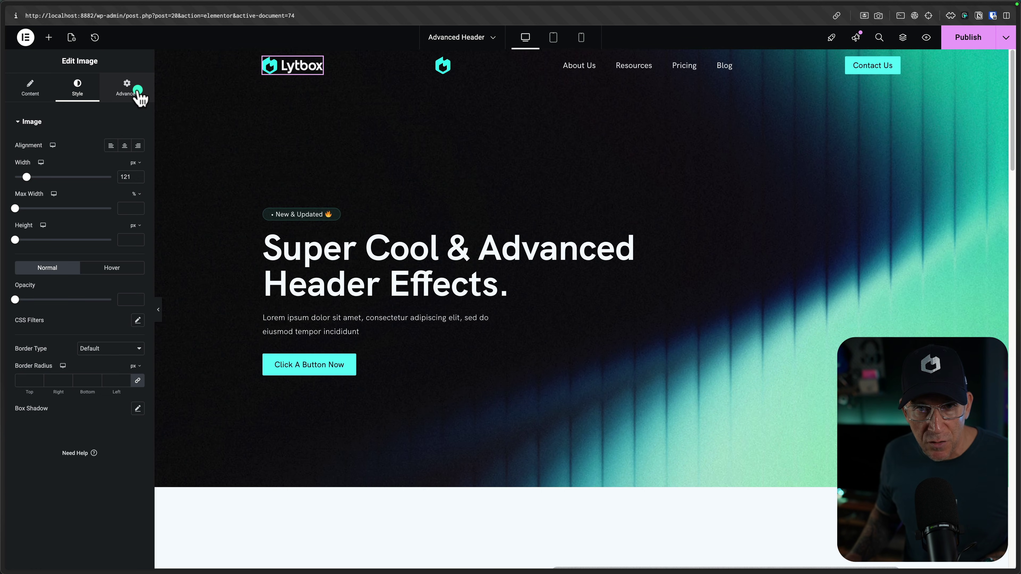
left_click(136, 91)
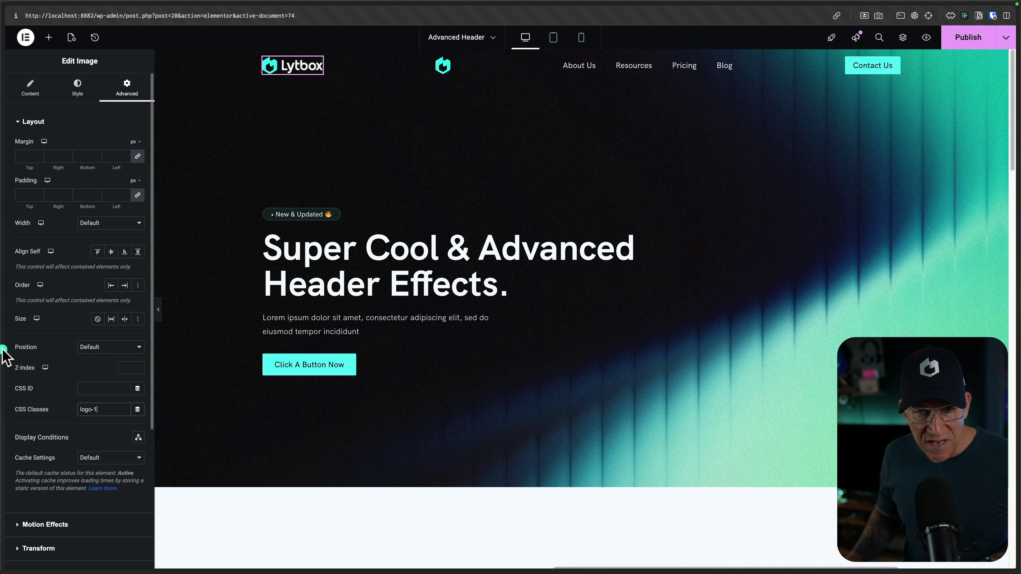
mouse_move(4, 395)
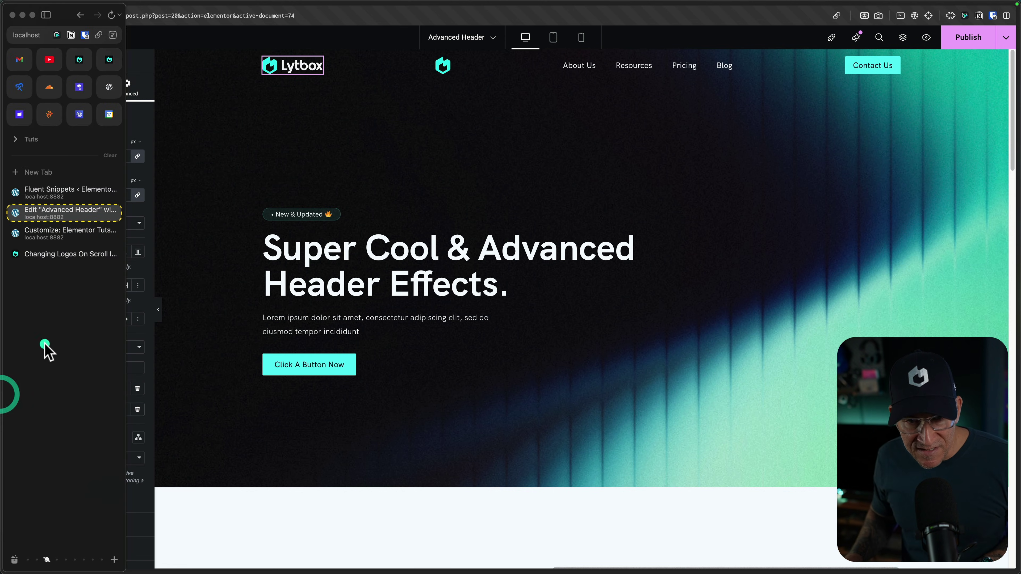
left_click(44, 259)
scroll(417, 312, "down", 2)
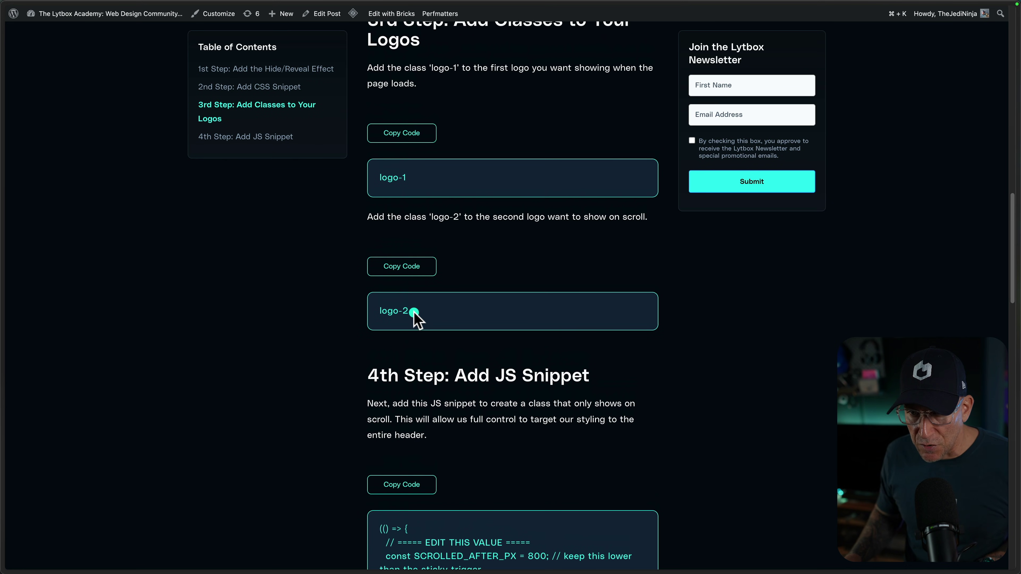
mouse_move(1, 255)
left_click(120, 89)
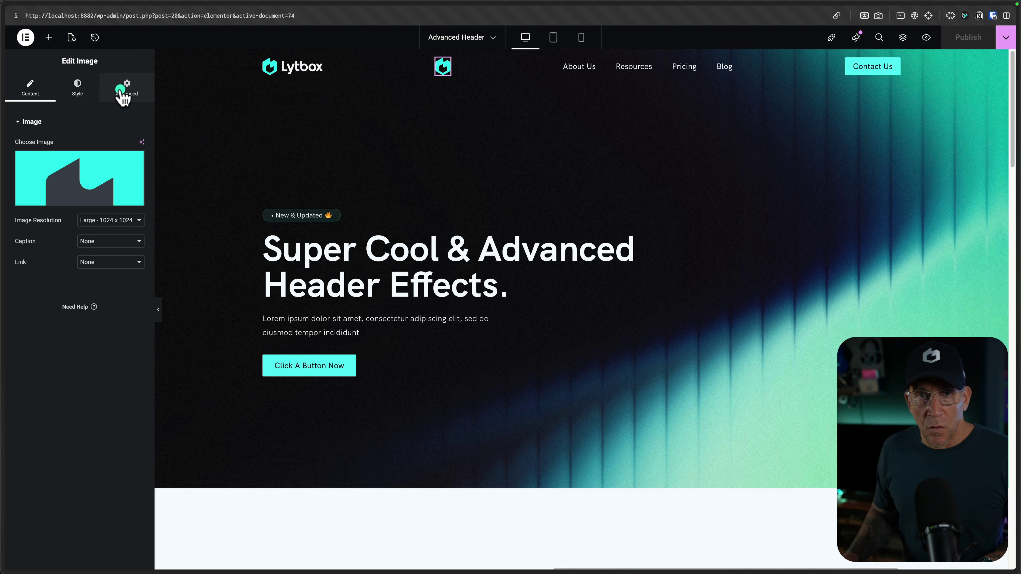
Assign the CSS class logo-2 to the mint icon image, hiding it from the header.
left_click(122, 94)
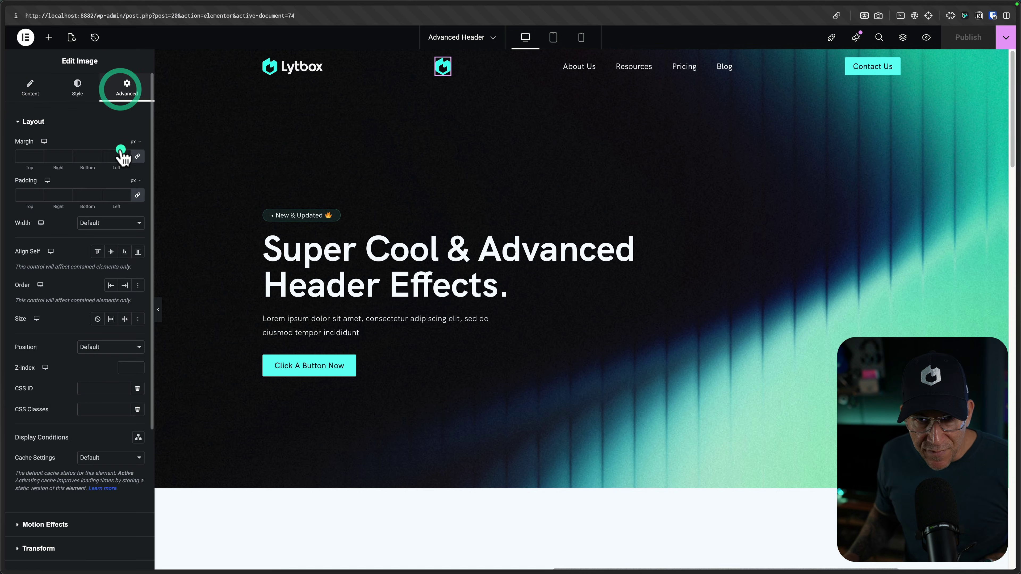
left_click(105, 409)
type("logo-2")
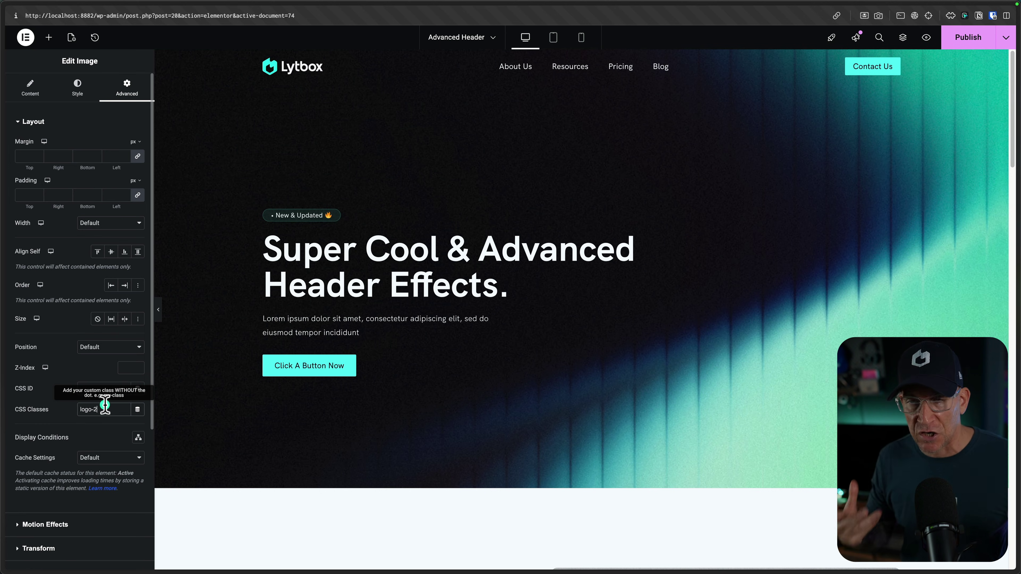
scroll(490, 340, "down", 6)
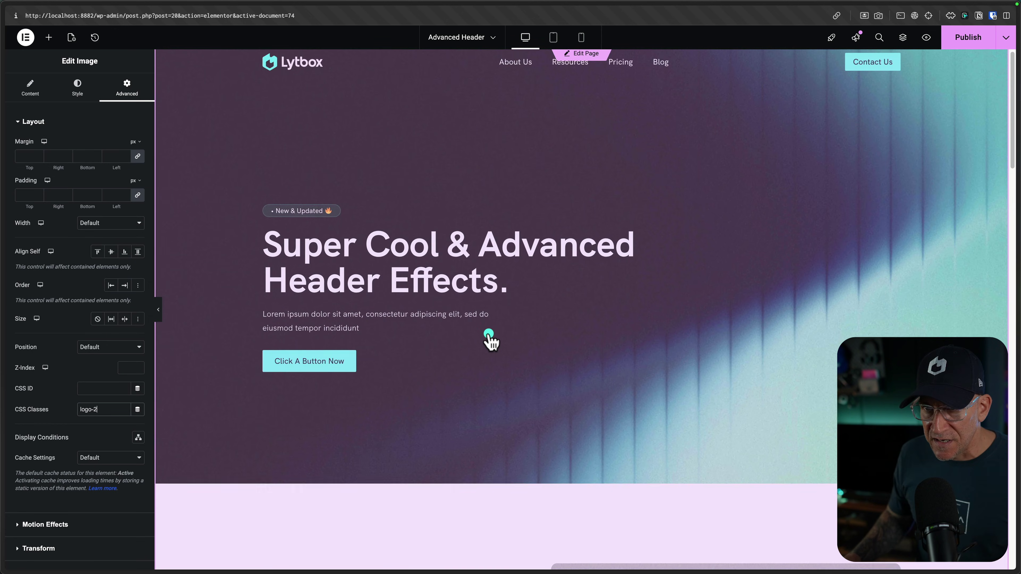
scroll(488, 342, "down", 12)
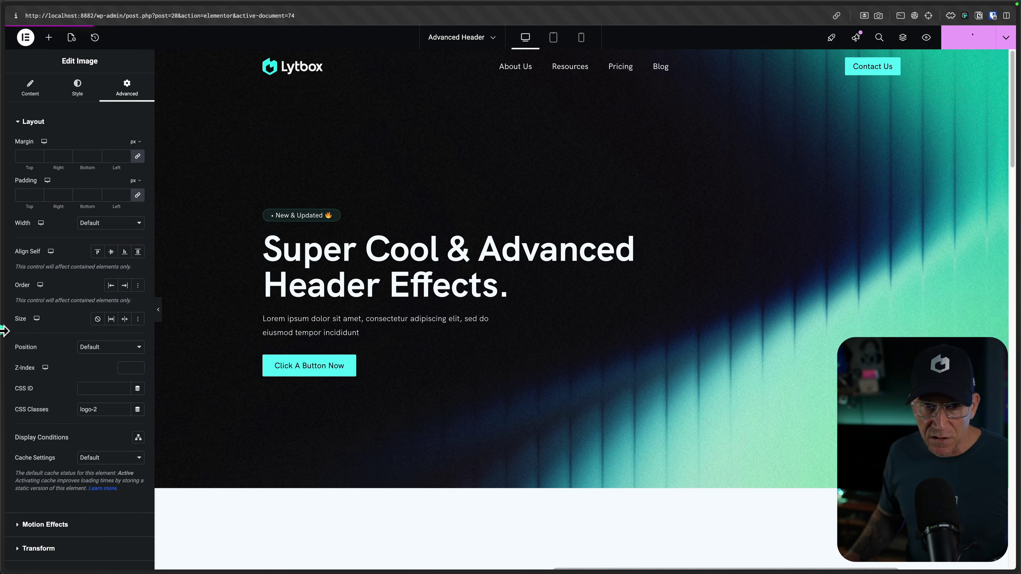
Preview the site full-width in the Customizer and scroll to confirm the header swaps to the mint icon.
mouse_move(7, 326)
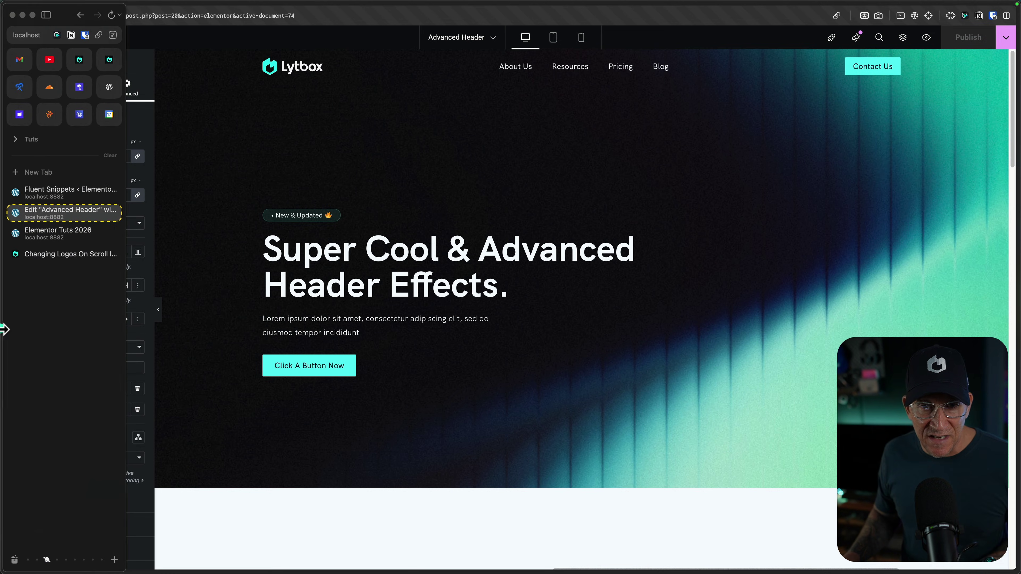
left_click(51, 257)
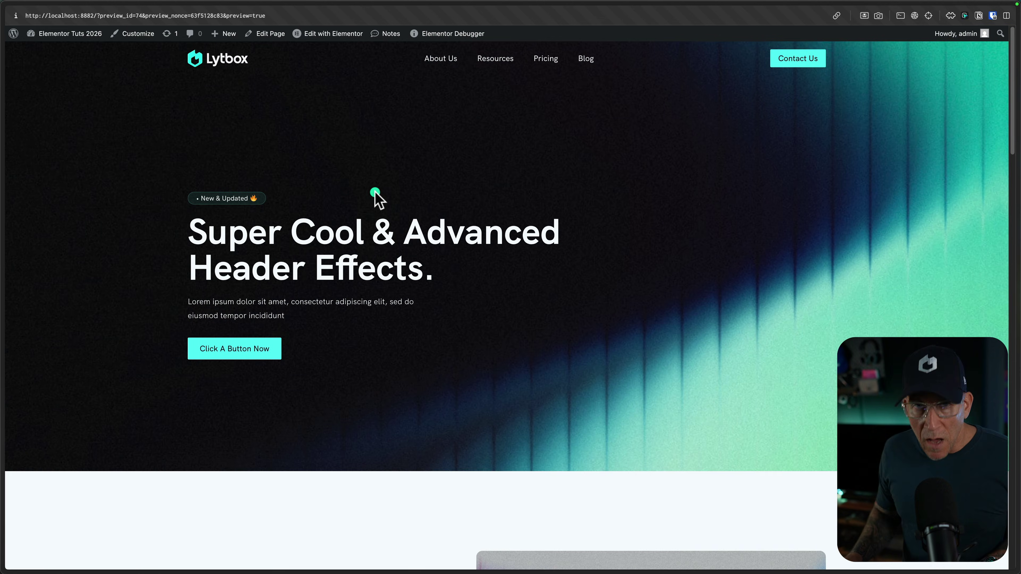
left_click(141, 36)
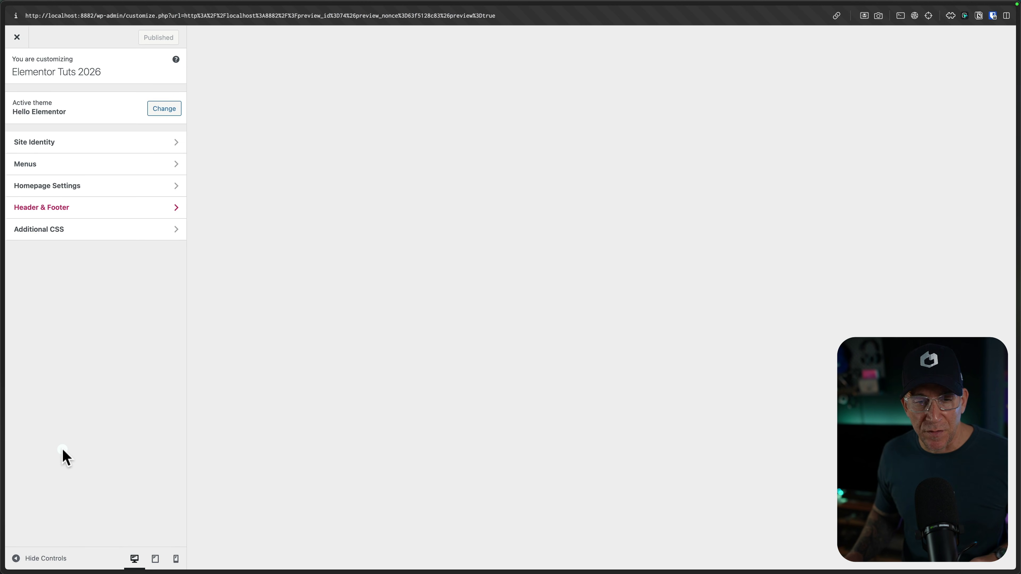
left_click(17, 559)
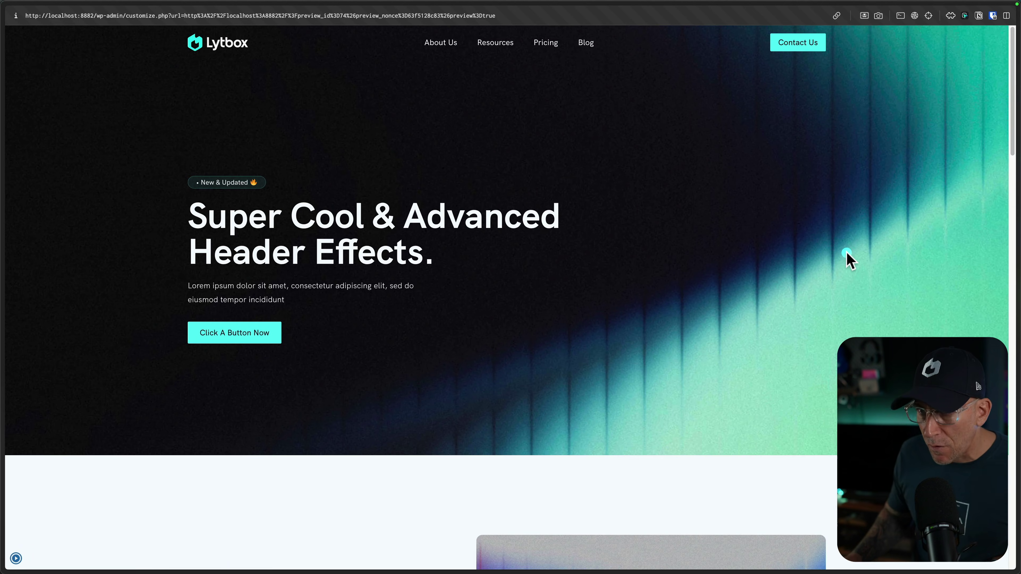
scroll(576, 244, "down", 10)
scroll(576, 244, "down", 5)
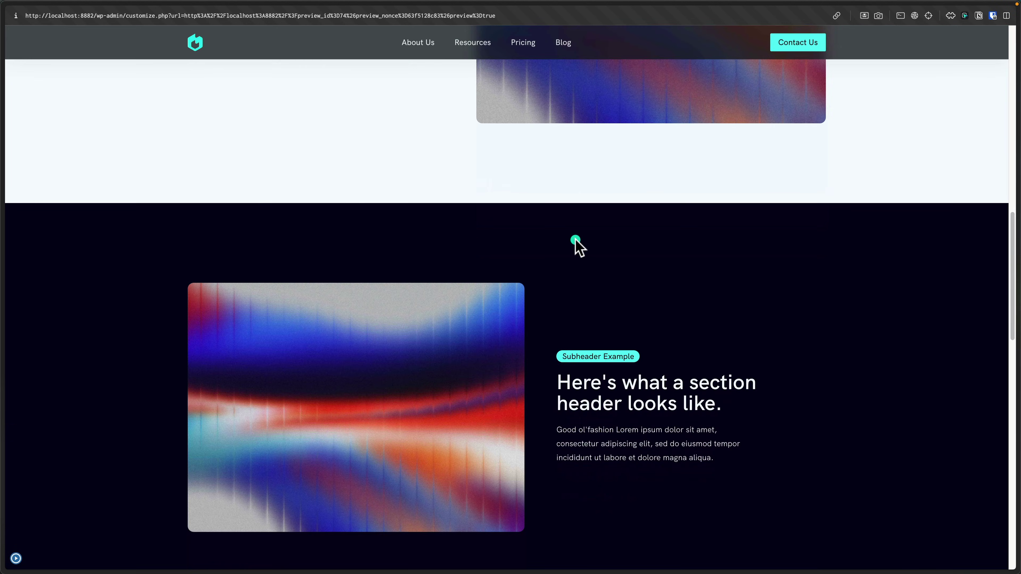
scroll(576, 245, "up", 10)
scroll(577, 244, "up", 2)
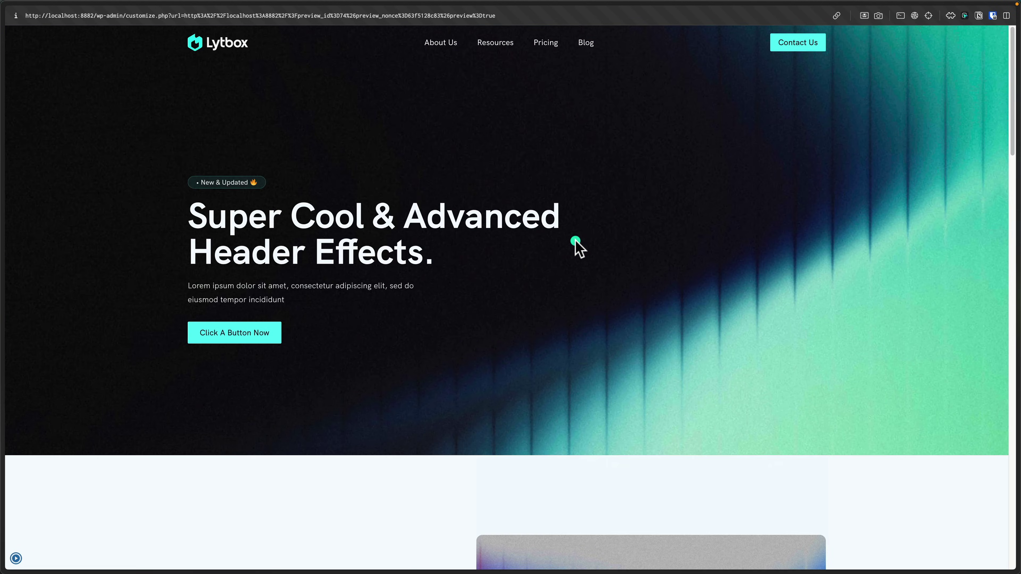